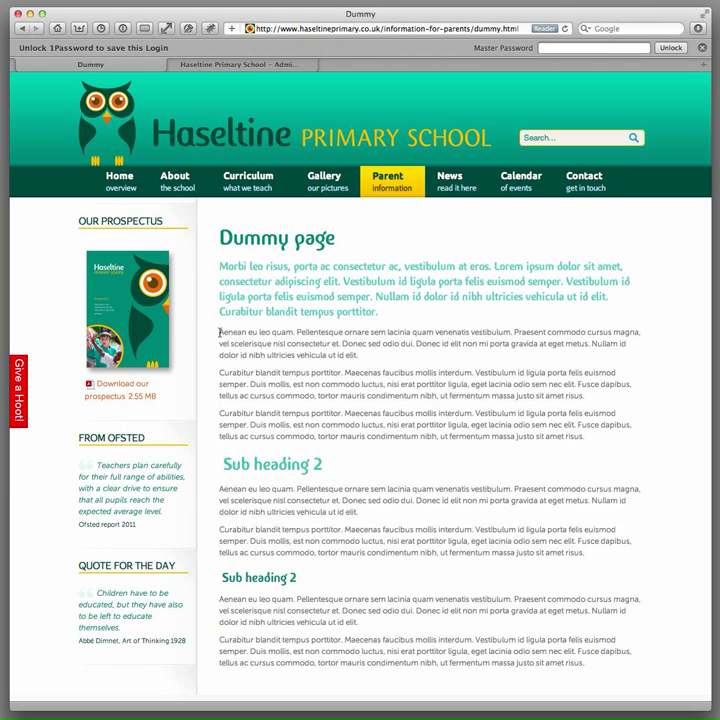
# Switch to the Joomla administration site and open the "Dummy page" article from the Article Manager for editing.
pyautogui.moveTo(220, 333); pyautogui.dragTo(268, 331)
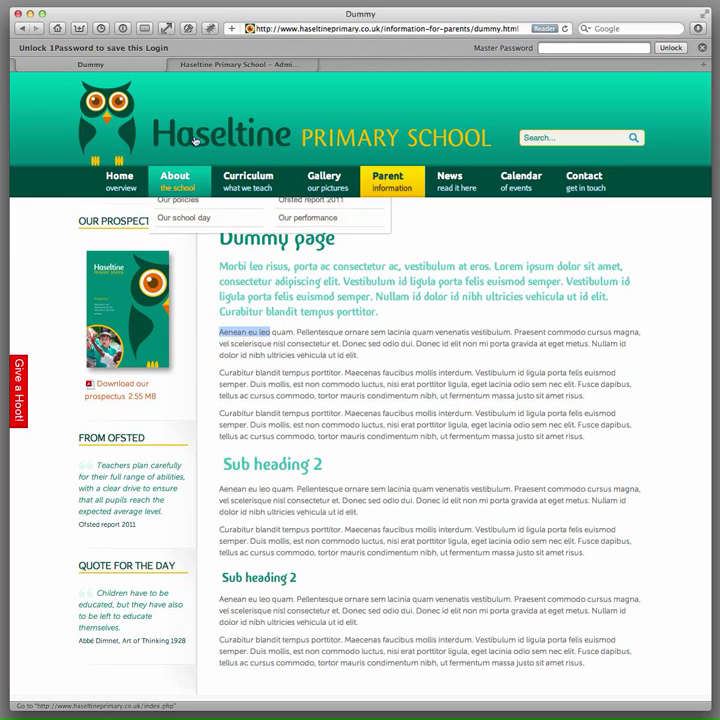
pyautogui.click(224, 65)
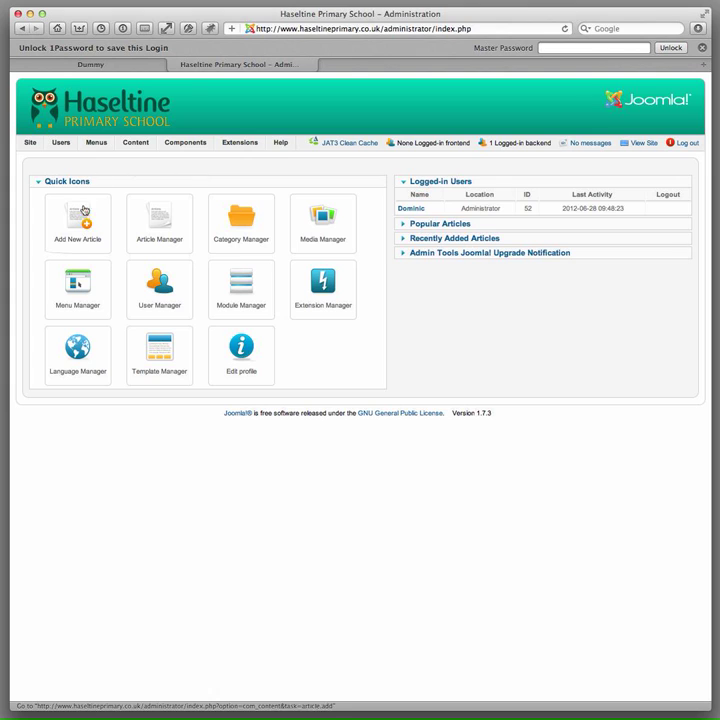
pyautogui.click(161, 246)
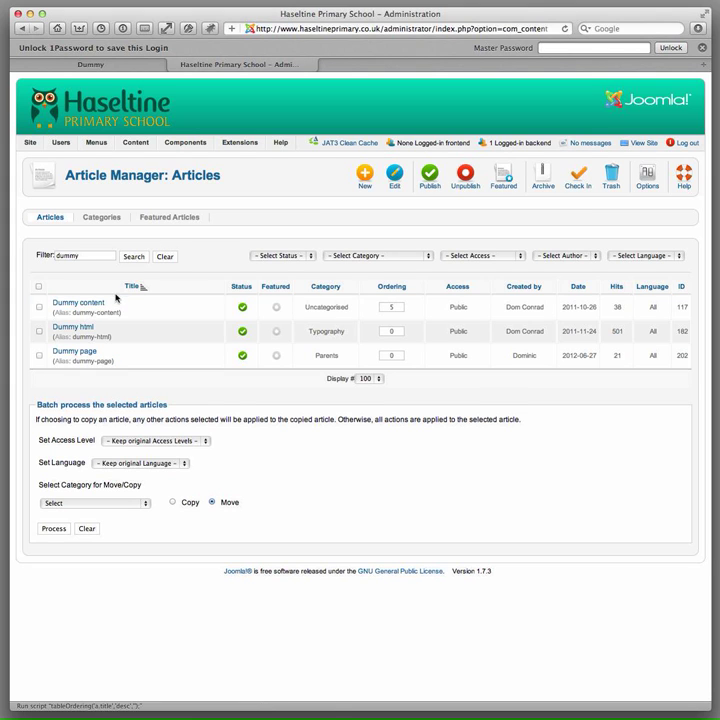
pyautogui.click(85, 356)
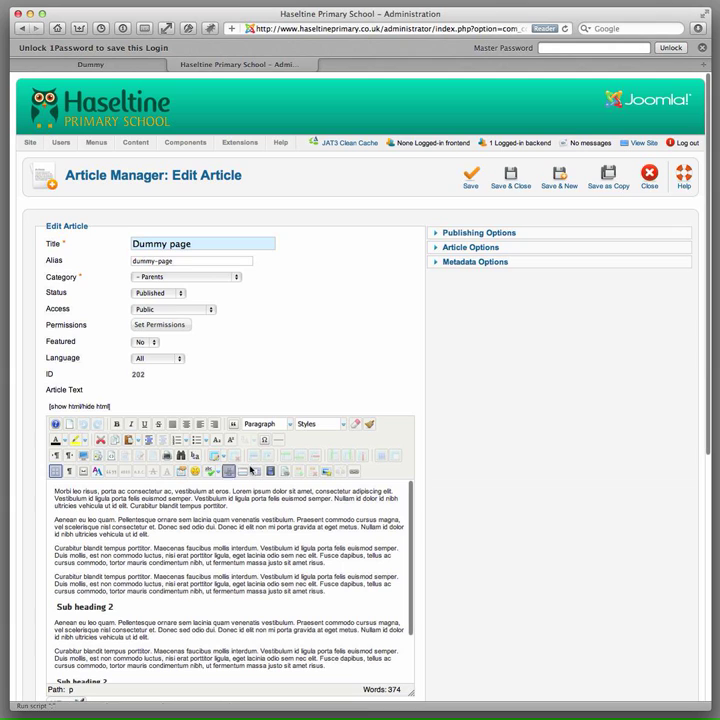
# Place the text cursor in the paragraph beginning "Aenean eu leo quam" and open the extended image manager.
pyautogui.scroll(-5, 432, 479)
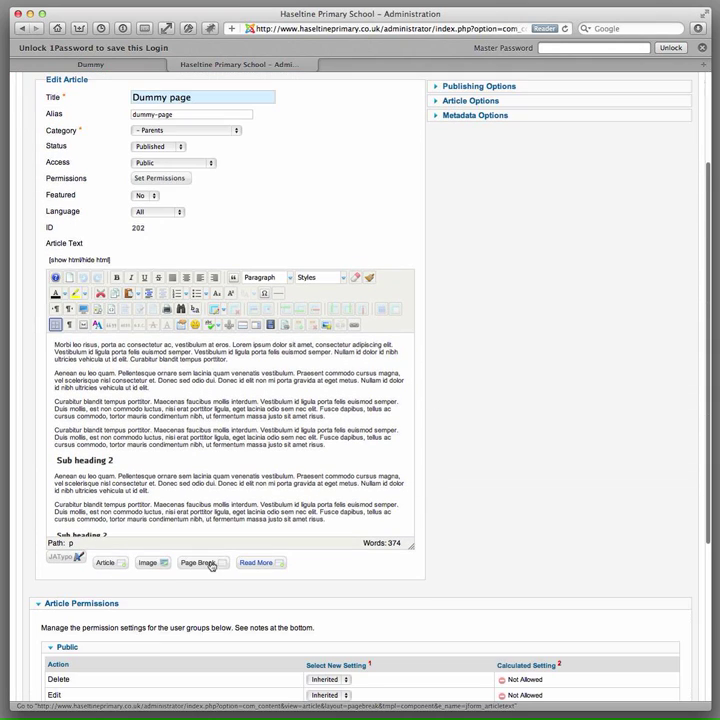
pyautogui.click(55, 345)
pyautogui.moveTo(55, 345)
pyautogui.mouseDown()
pyautogui.moveTo(58, 535)
pyautogui.moveTo(56, 370)
pyautogui.mouseUp()
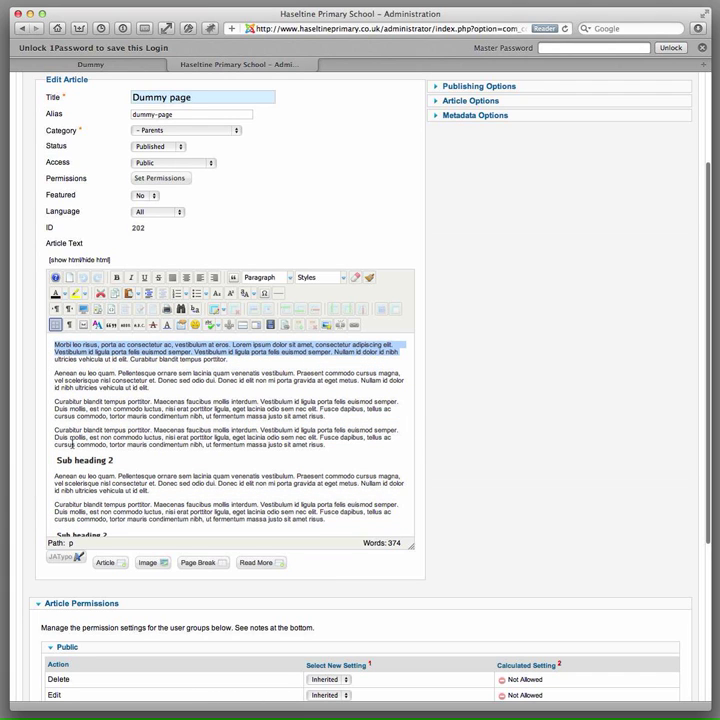
pyautogui.click(55, 373)
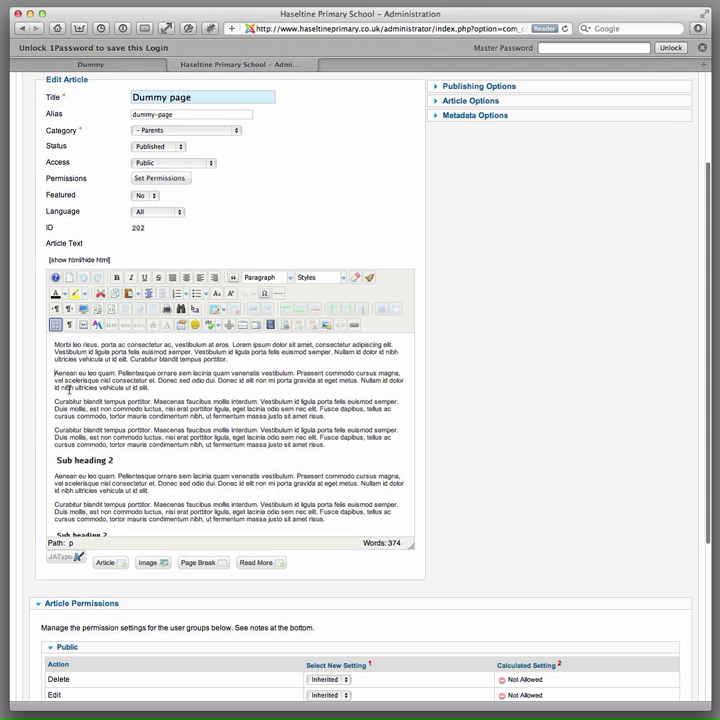
pyautogui.click(404, 373)
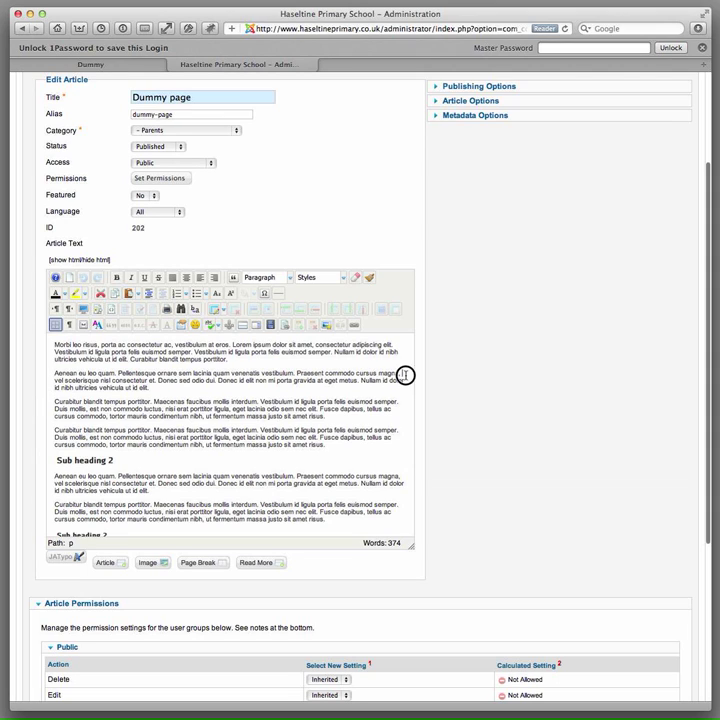
pyautogui.click(324, 328)
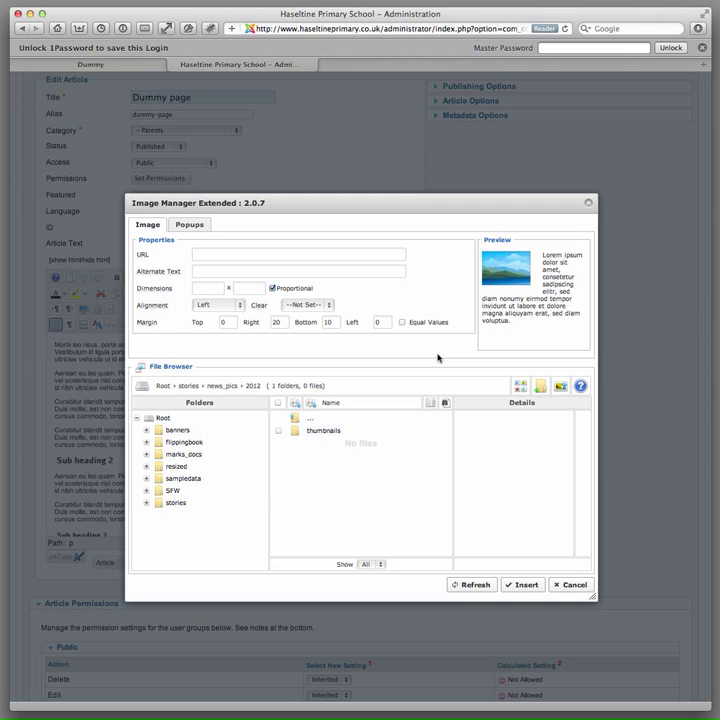
# Browse to the stories/news_pics/2012 folder in the image manager's file browser.
pyautogui.click(180, 508)
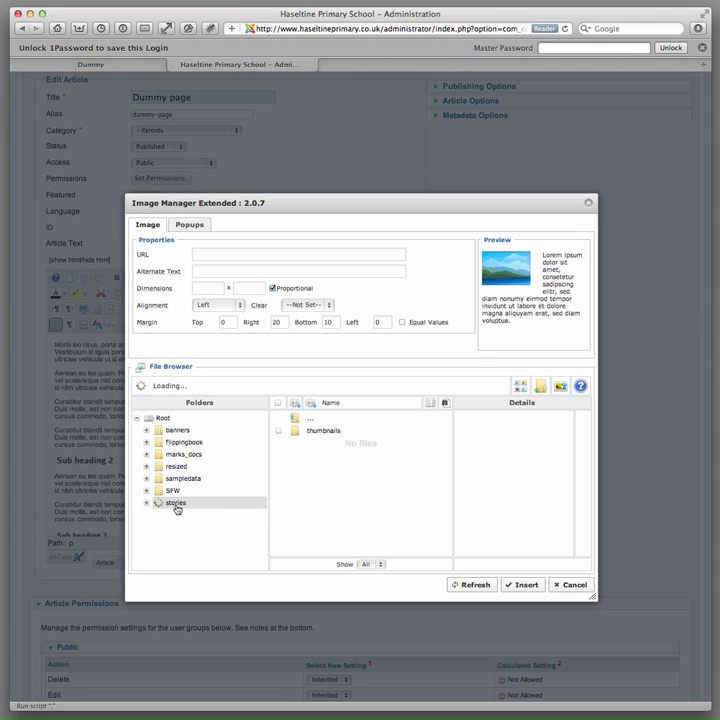
pyautogui.scroll(-4, 176, 510)
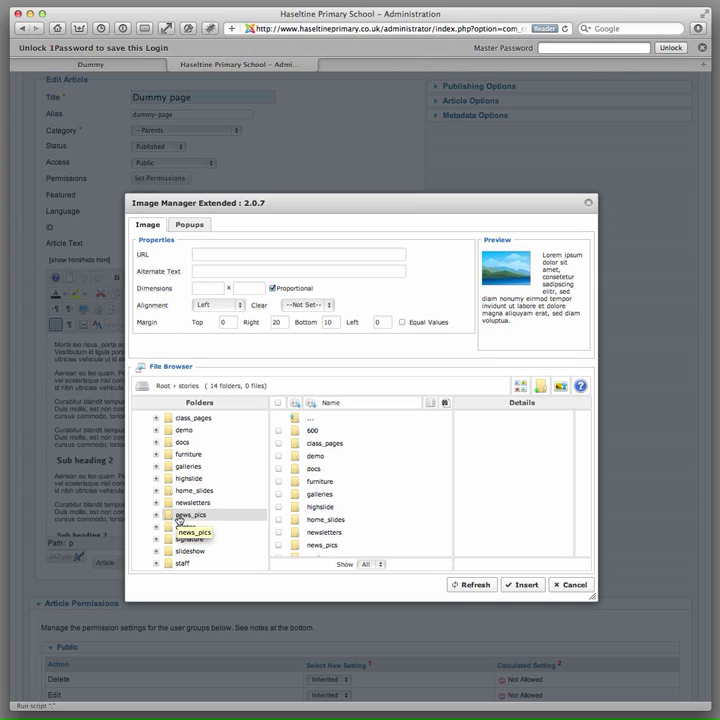
pyautogui.click(180, 515)
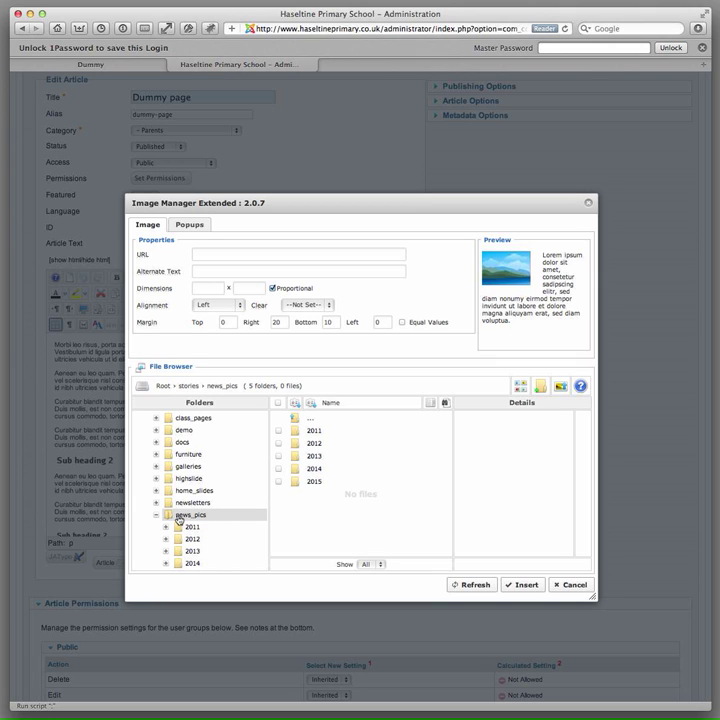
pyautogui.scroll(-1, 177, 517)
pyautogui.click(190, 526)
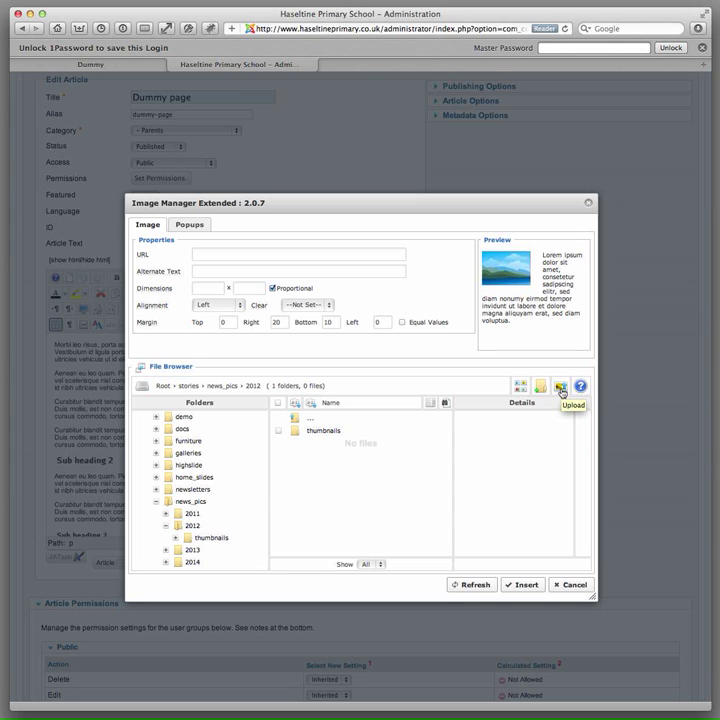
# Add demo_image_05.jpg from the local images folder to the upload queue for the 2012 folder.
pyautogui.click(562, 391)
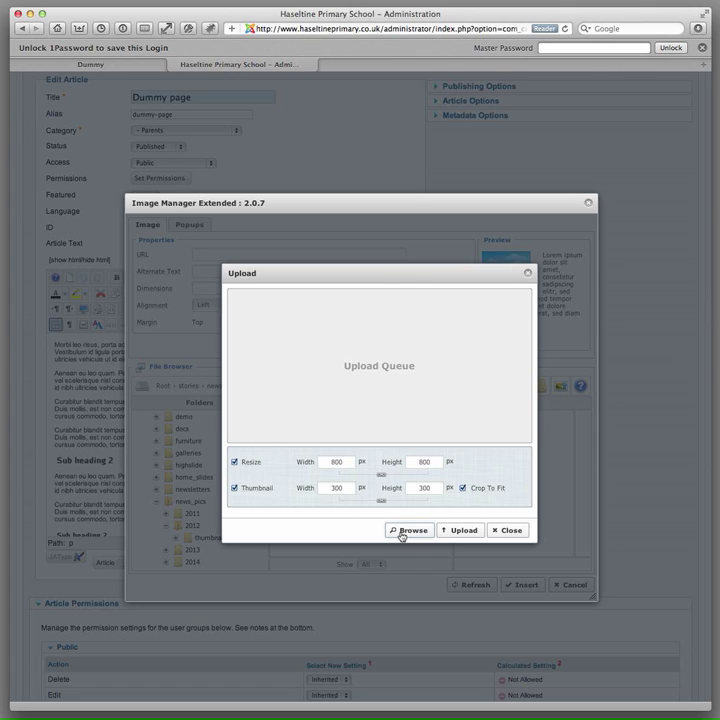
pyautogui.click(401, 531)
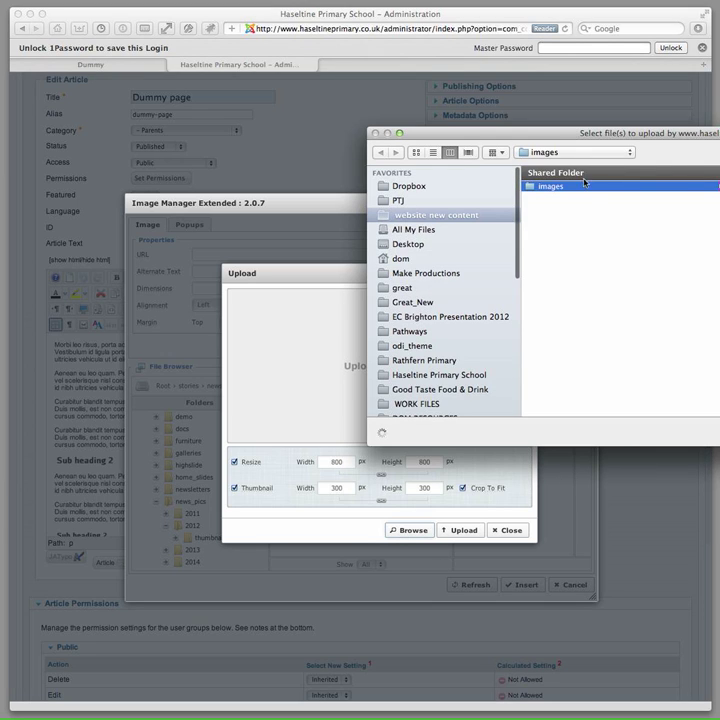
pyautogui.moveTo(540, 134); pyautogui.dragTo(233, 190)
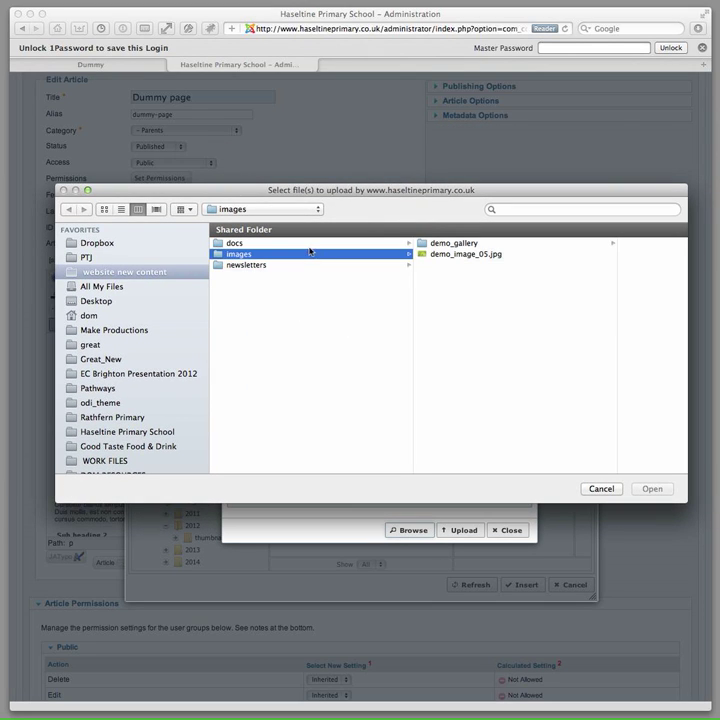
pyautogui.click(448, 254)
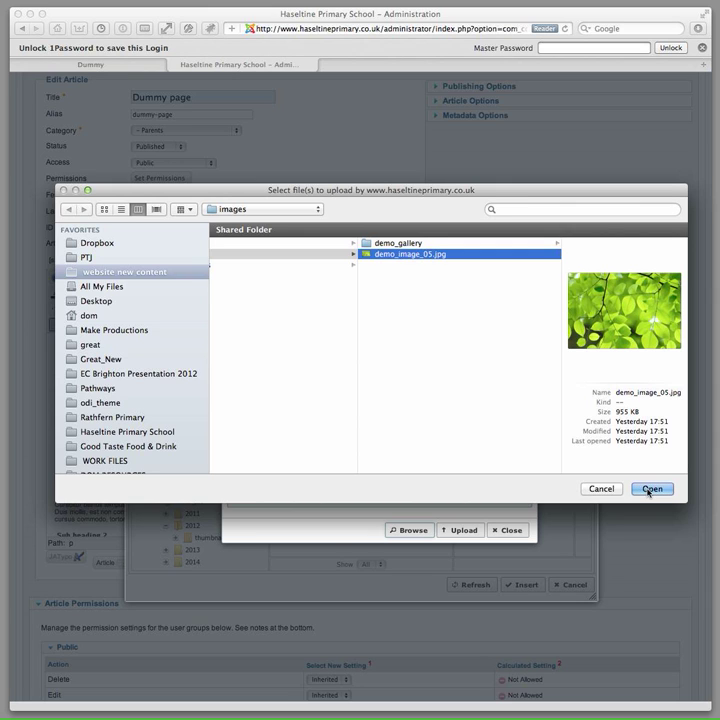
pyautogui.click(648, 489)
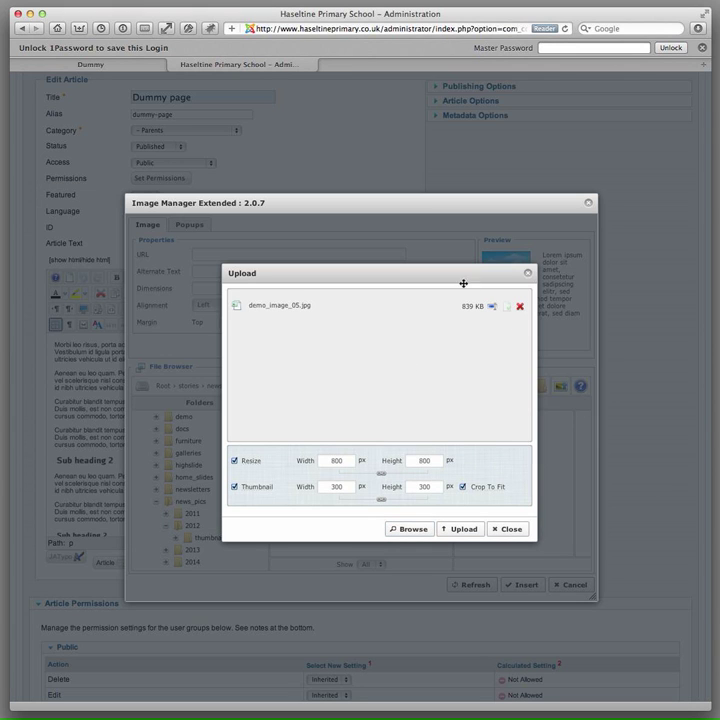
# Examine the resize, file renaming and thumbnail size options for the queued image.
pyautogui.moveTo(458, 279); pyautogui.dragTo(362, 232)
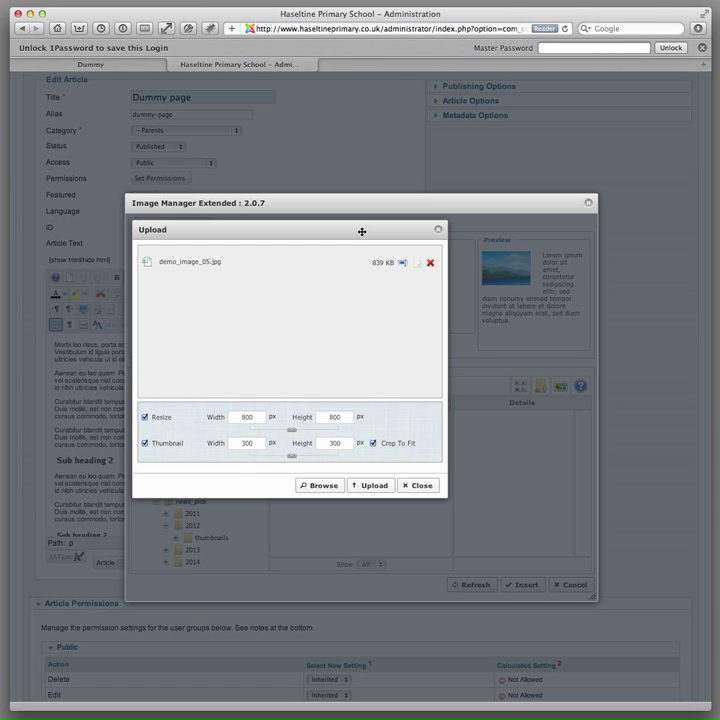
pyautogui.moveTo(362, 232); pyautogui.dragTo(405, 267)
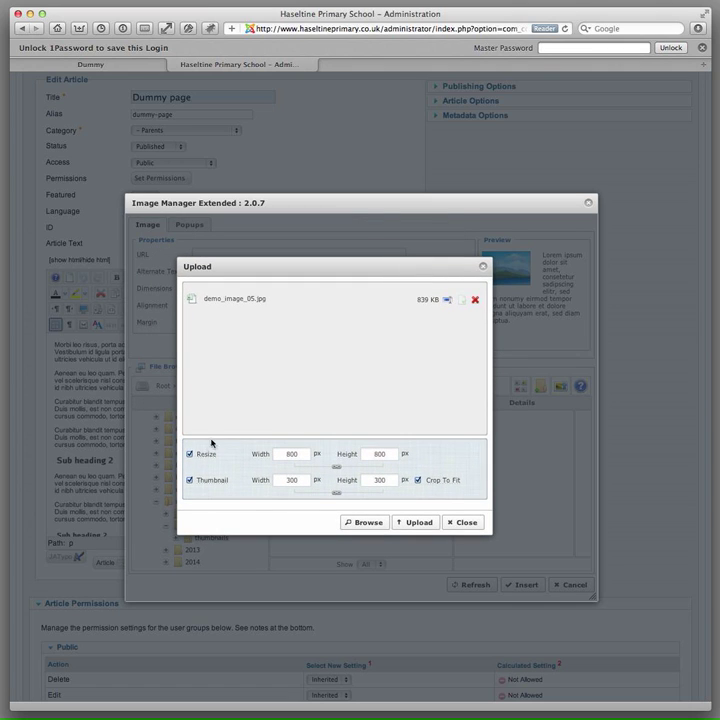
pyautogui.moveTo(199, 453)
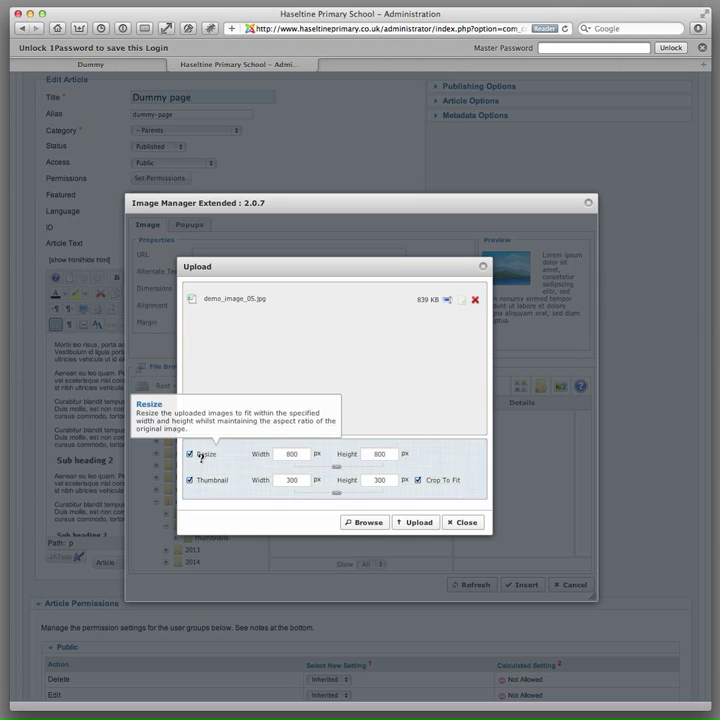
pyautogui.doubleClick(295, 453)
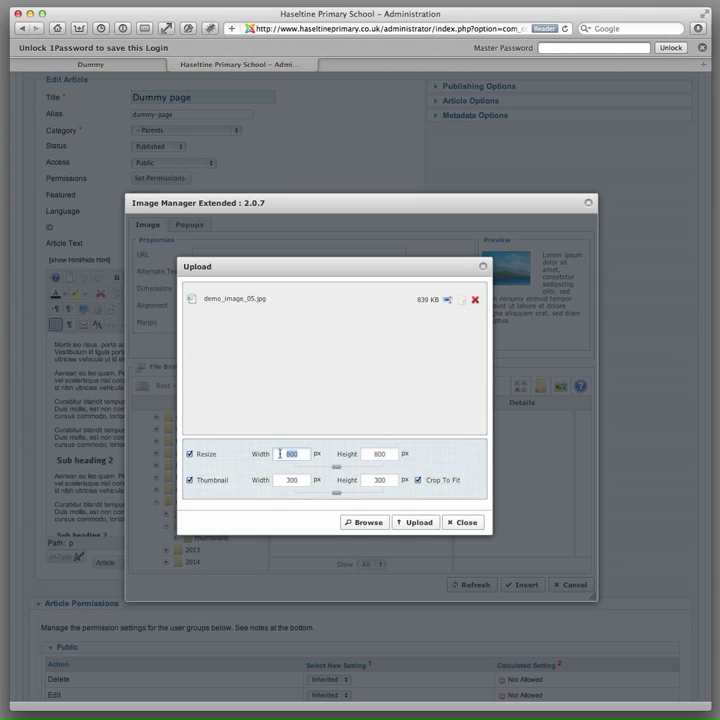
pyautogui.doubleClick(380, 454)
pyautogui.click(190, 455)
pyautogui.click(190, 455)
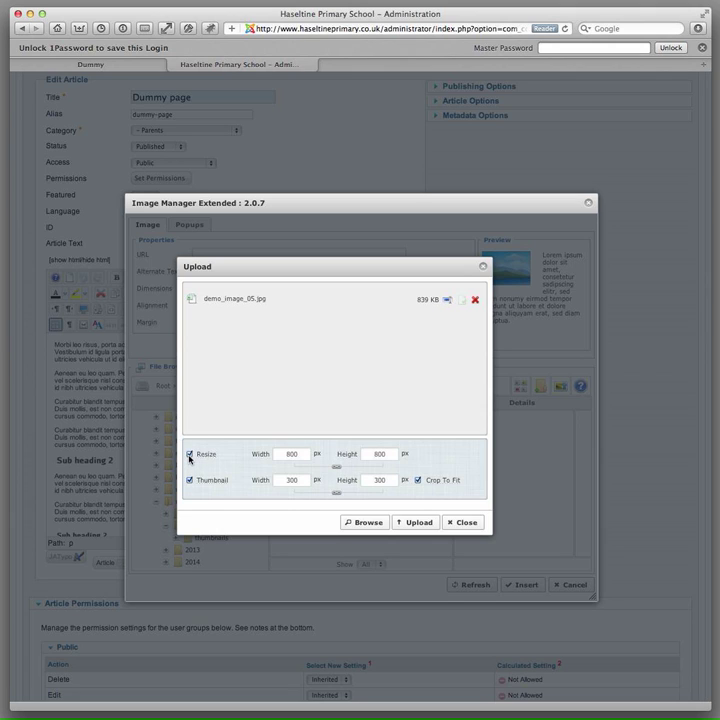
pyautogui.click(447, 302)
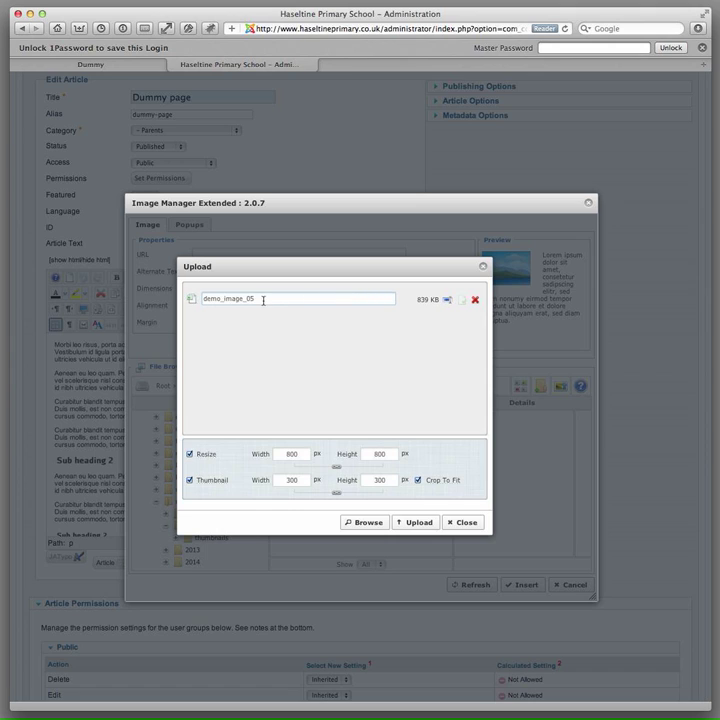
pyautogui.moveTo(260, 299); pyautogui.dragTo(196, 299)
pyautogui.click(206, 329)
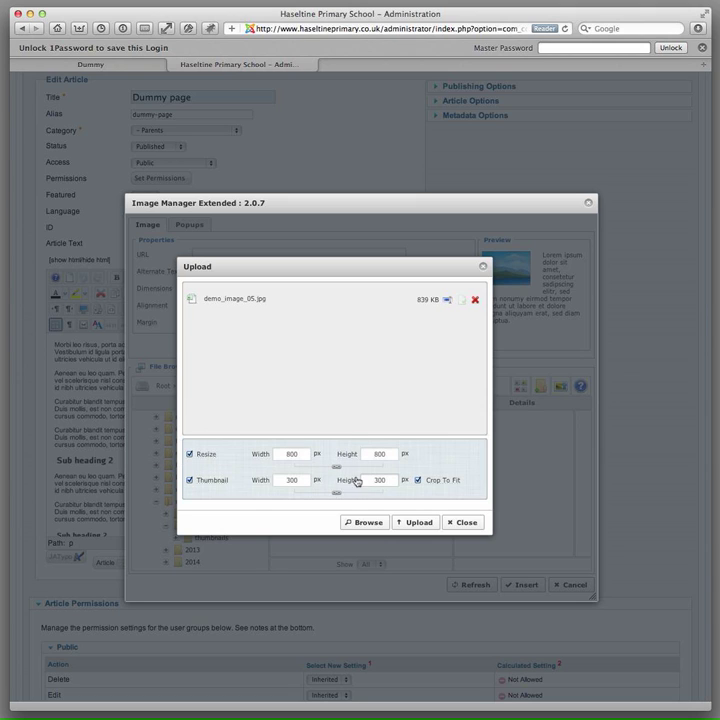
pyautogui.doubleClick(288, 480)
pyautogui.doubleClick(287, 455)
pyautogui.doubleClick(296, 480)
# Upload the queued demo_image_05.jpg with the resize and thumbnail options enabled.
pyautogui.rightClick(409, 526)
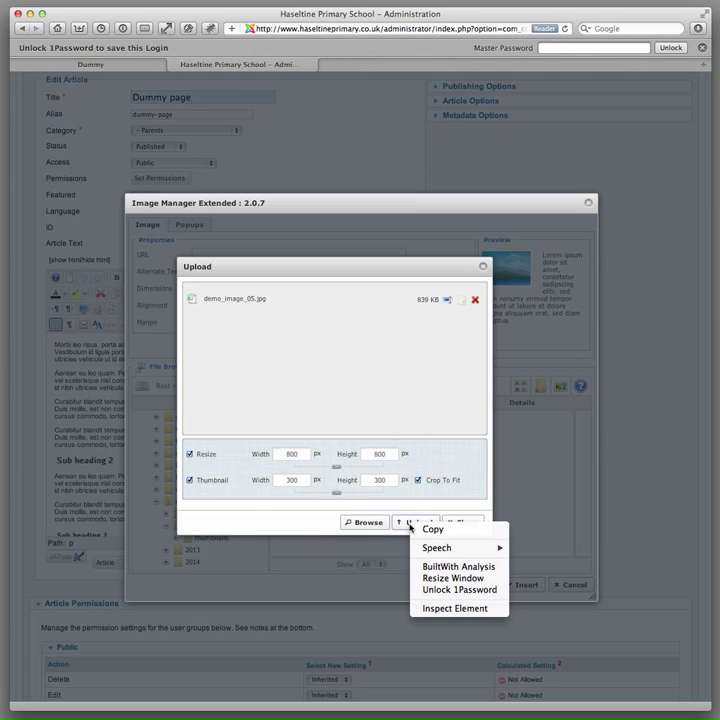
pyautogui.click(409, 526)
pyautogui.click(408, 526)
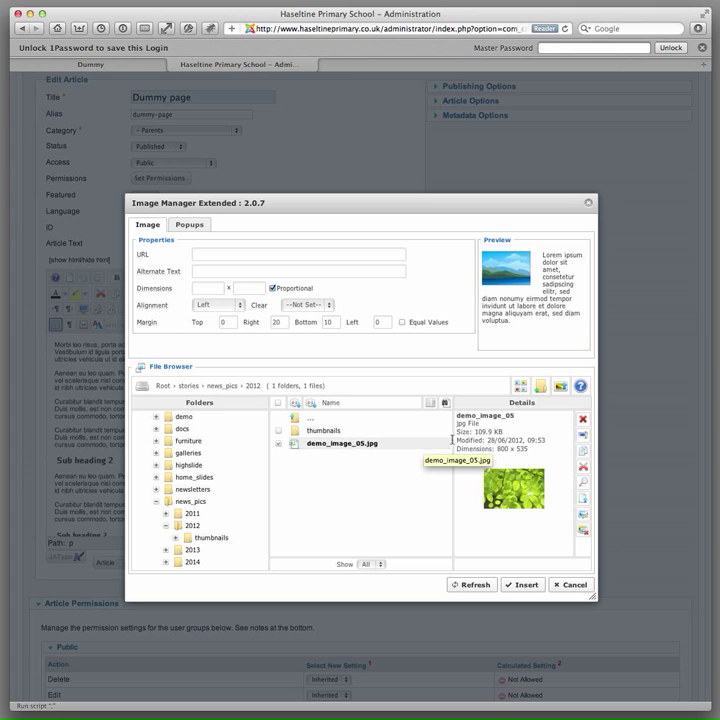
# Check the uploaded image's dimensions, and select thumb_demo_image_05.jpg in the thumbnails folder as the image to insert.
pyautogui.moveTo(497, 449); pyautogui.dragTo(527, 450)
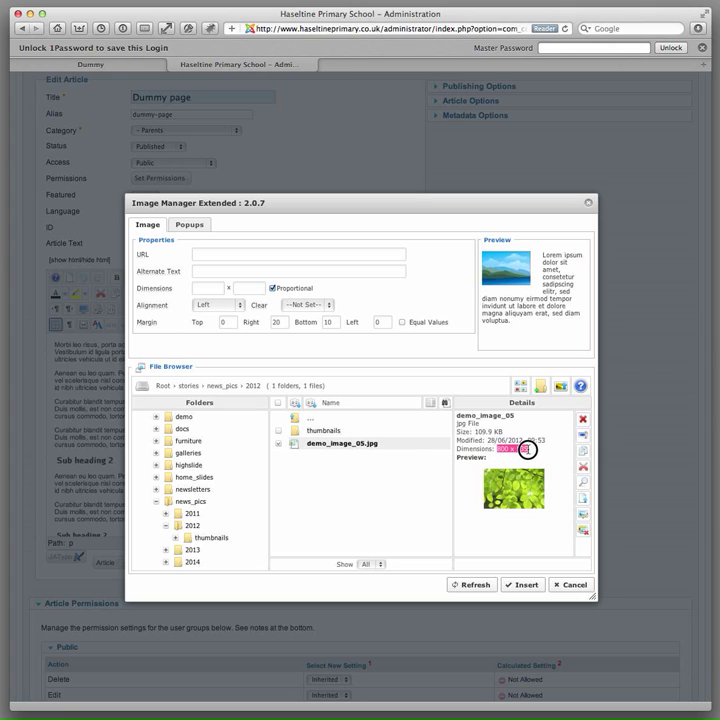
pyautogui.click(313, 433)
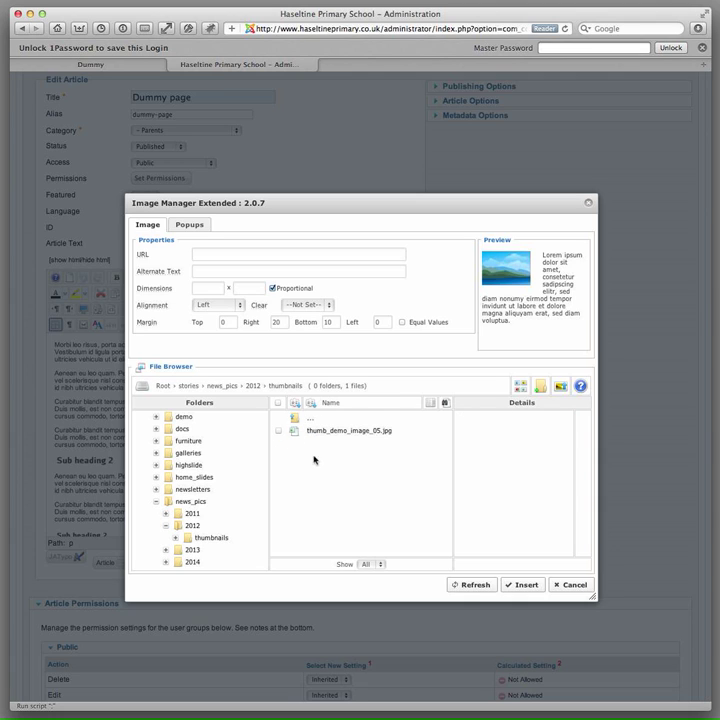
pyautogui.click(388, 434)
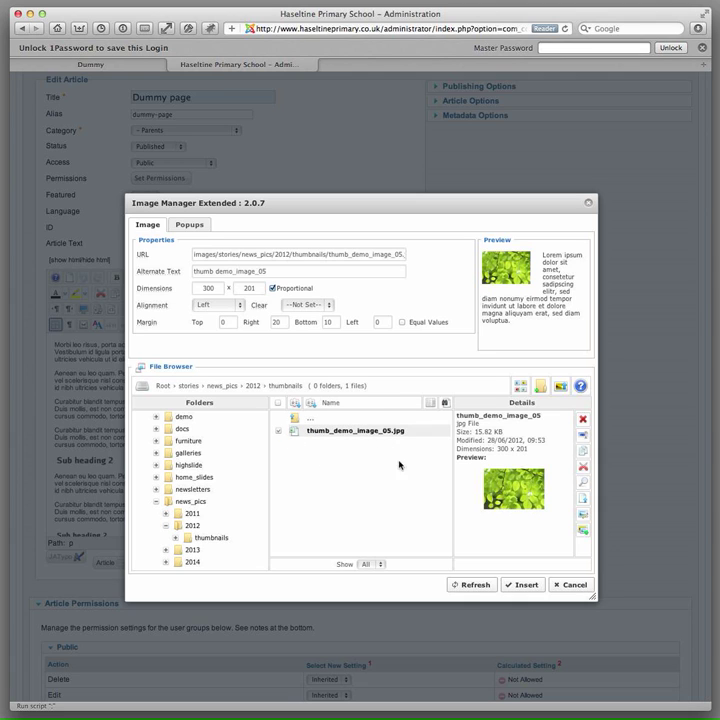
pyautogui.moveTo(499, 447); pyautogui.dragTo(524, 448)
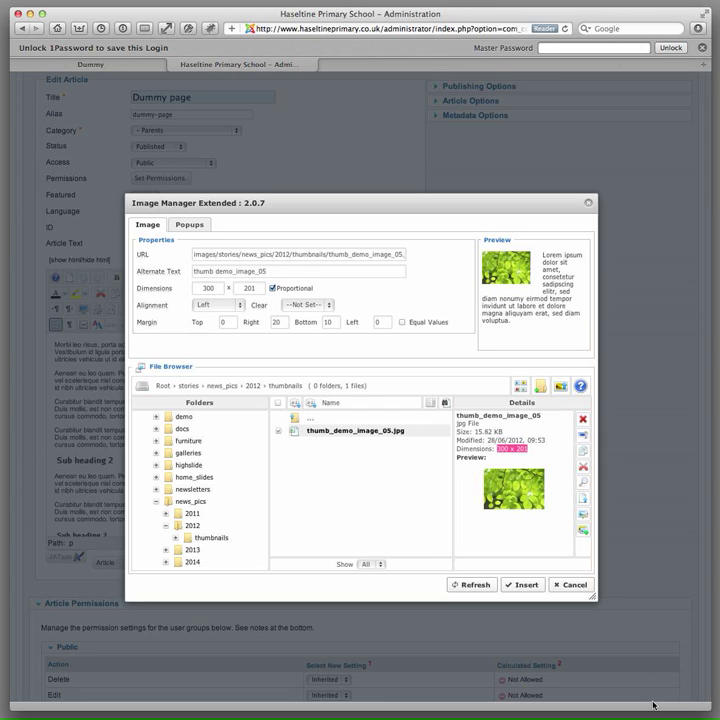
pyautogui.click(358, 473)
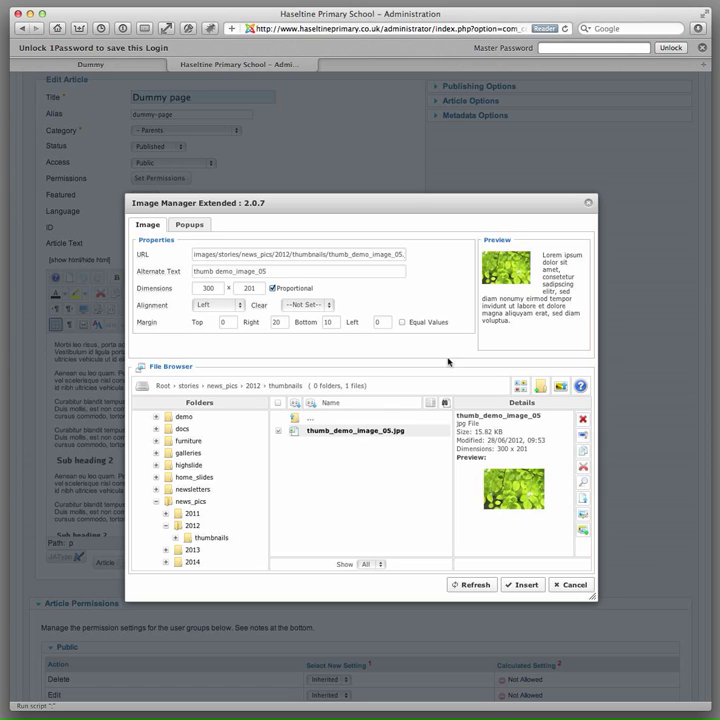
# Replace the thumbnail's alternate text with "Bech tree leaves".
pyautogui.click(287, 272)
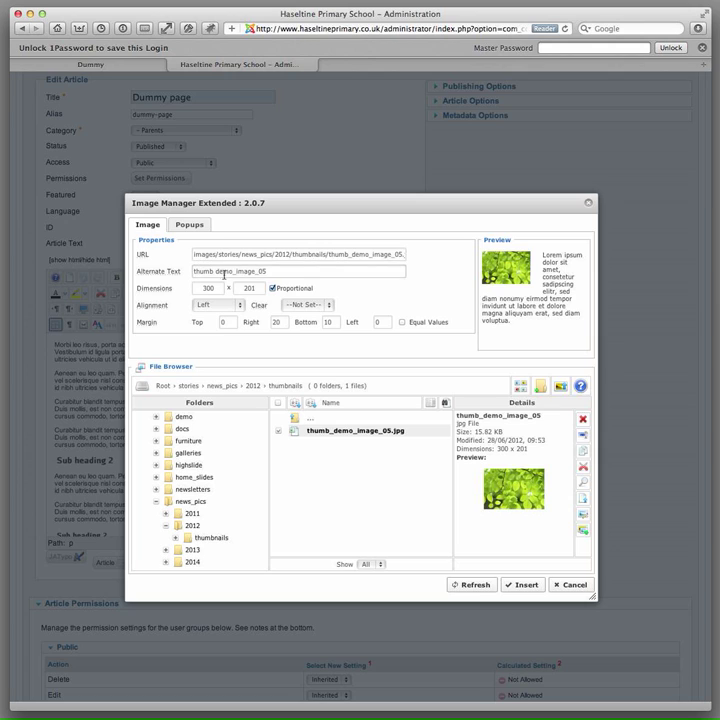
pyautogui.moveTo(273, 272); pyautogui.dragTo(171, 272)
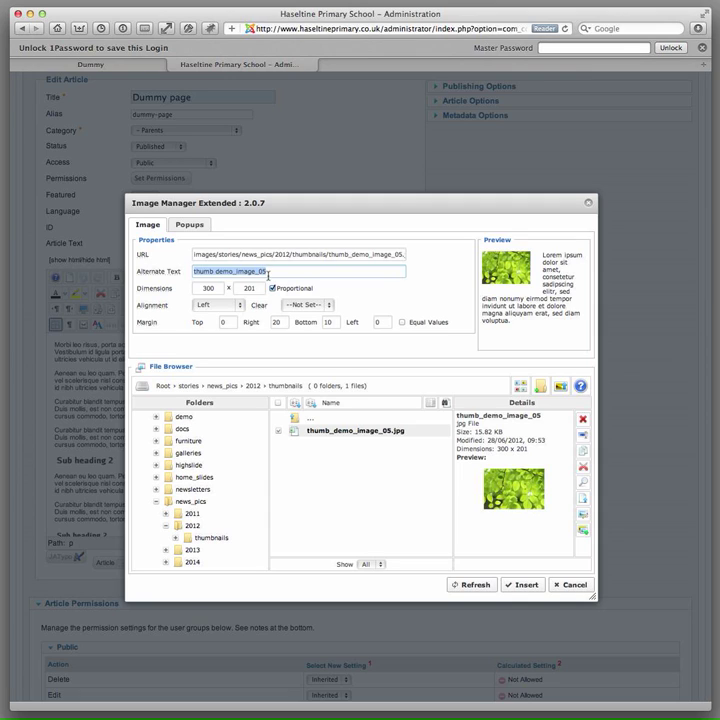
pyautogui.write('Bech tree leaves')
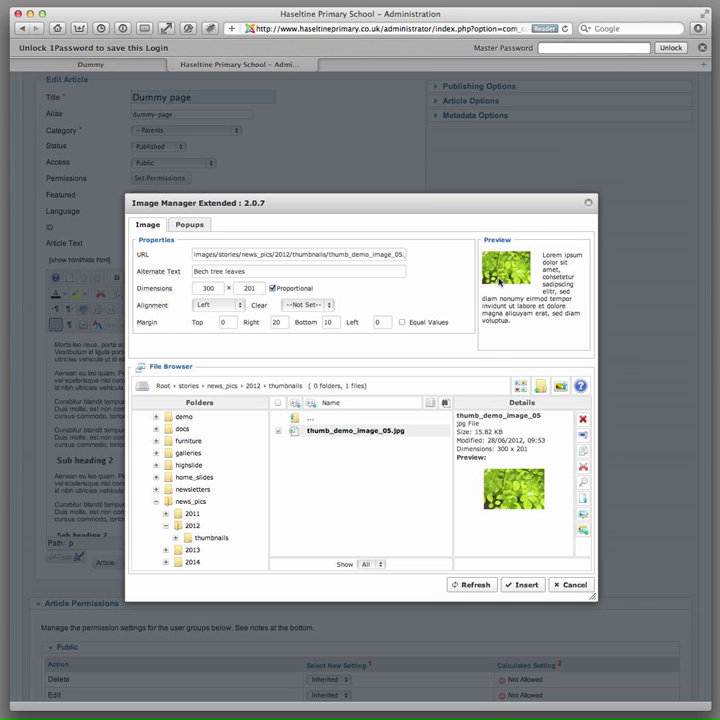
# Try aligning the thumbnail to the right with a right margin of 0 and a left margin of 20.
pyautogui.click(218, 305)
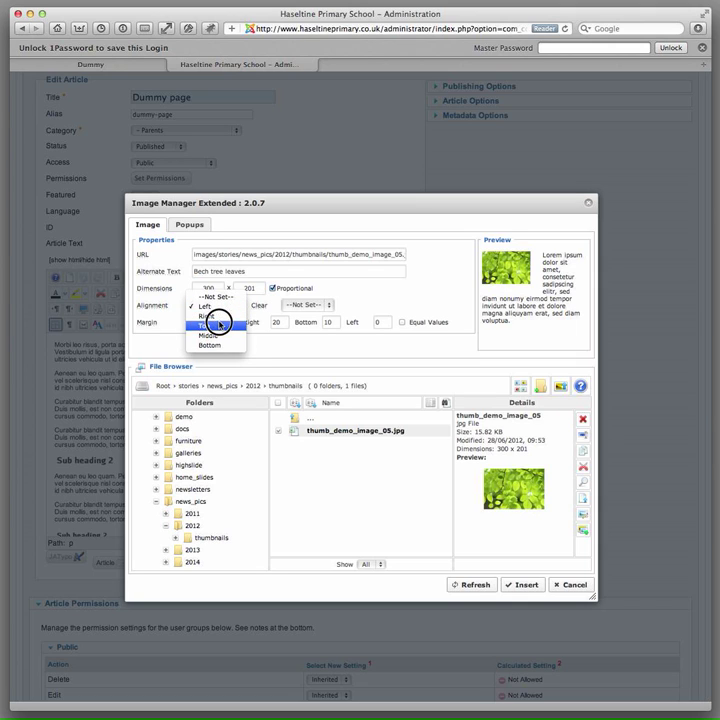
pyautogui.click(219, 317)
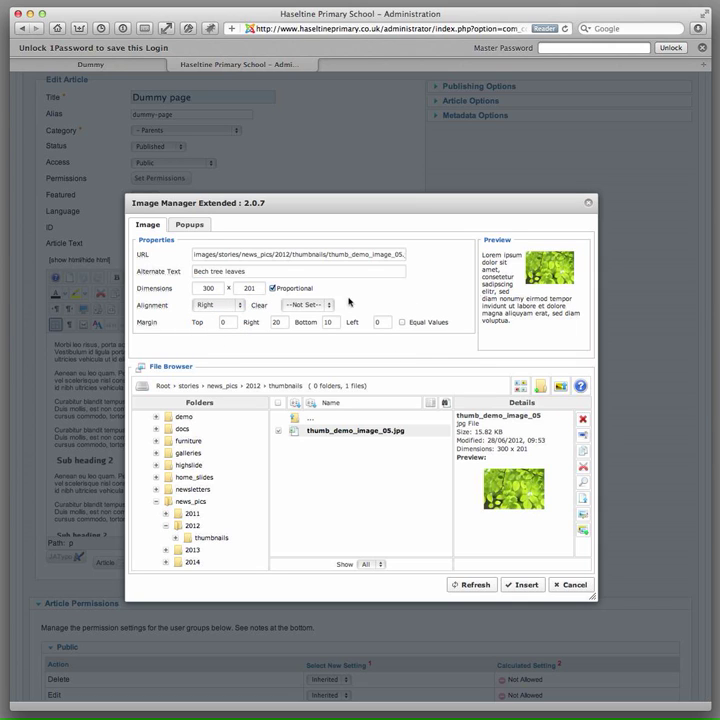
pyautogui.click(255, 323)
pyautogui.write('0')
pyautogui.click(372, 322)
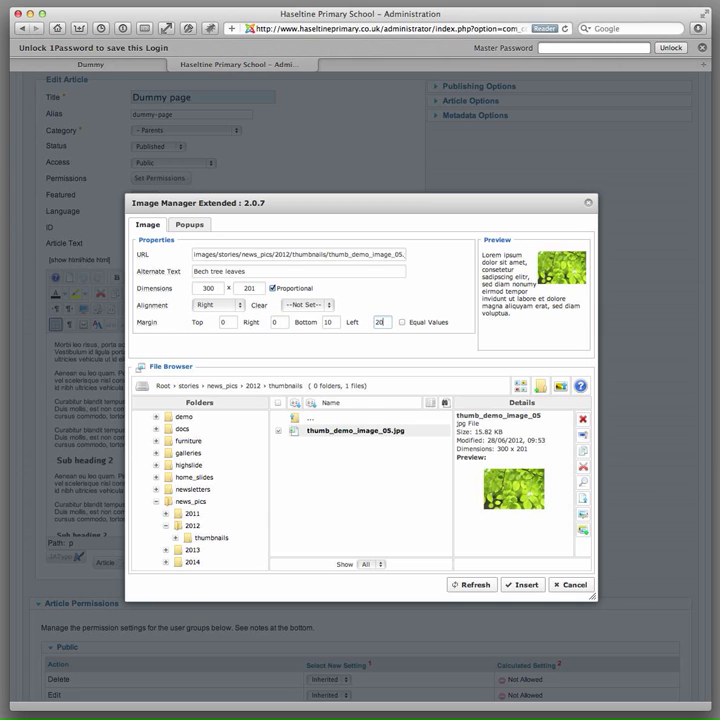
pyautogui.write('20')
pyautogui.rightClick(383, 342)
pyautogui.click(289, 340)
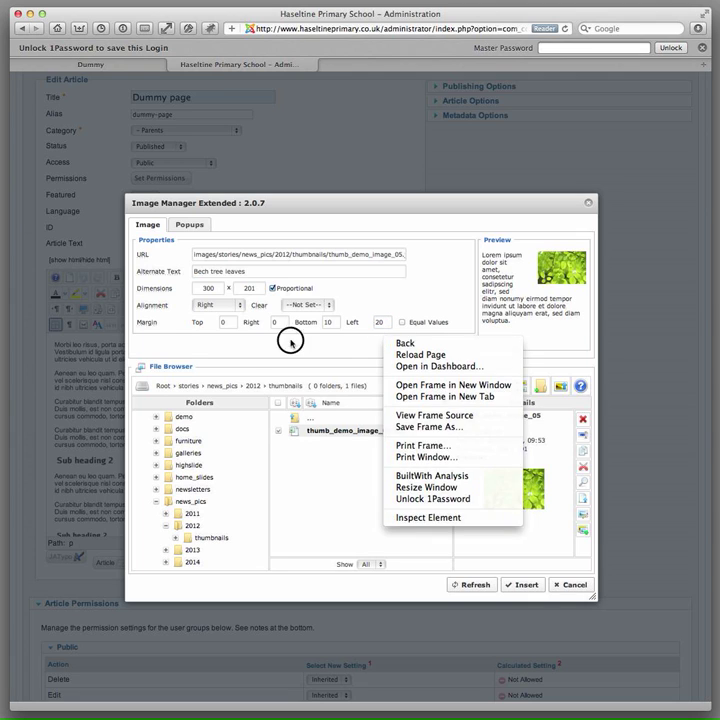
# Return the thumbnail to left alignment with a right margin of 20 and a left margin of 0.
pyautogui.click(233, 304)
pyautogui.click(234, 299)
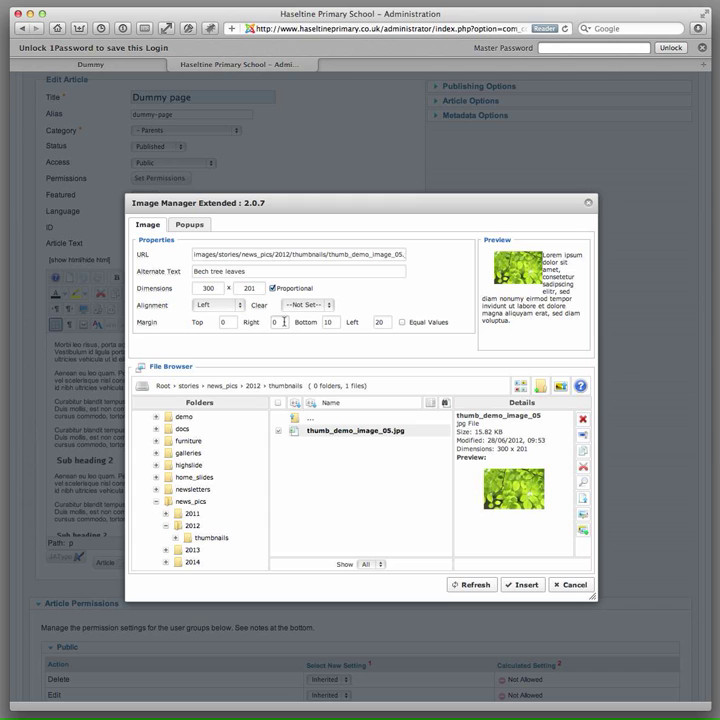
pyautogui.click(275, 322)
pyautogui.click(265, 323)
pyautogui.write('0')
pyautogui.click(328, 345)
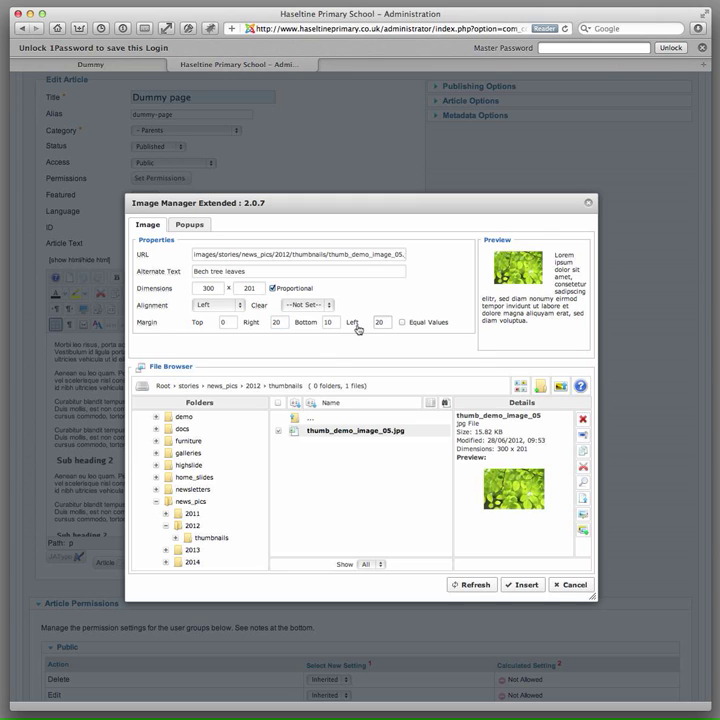
pyautogui.doubleClick(378, 322)
pyautogui.write('0')
pyautogui.click(363, 347)
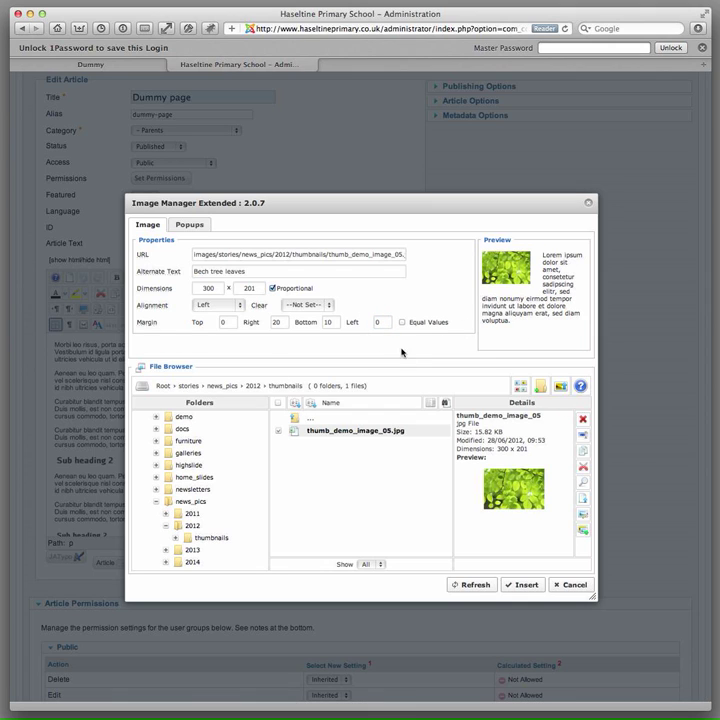
# Insert the thumbnail into the Dummy page article and save the article.
pyautogui.click(521, 585)
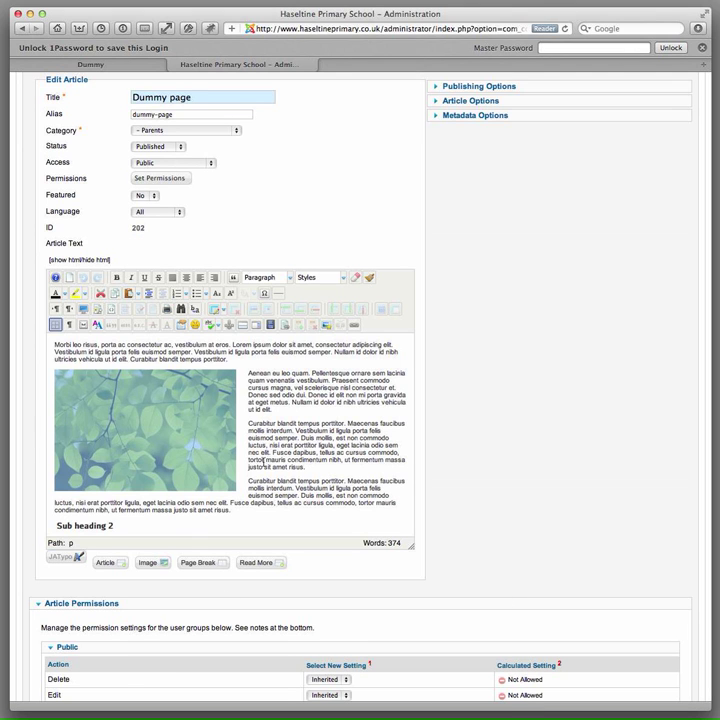
pyautogui.click(326, 452)
pyautogui.scroll(3, 326, 452)
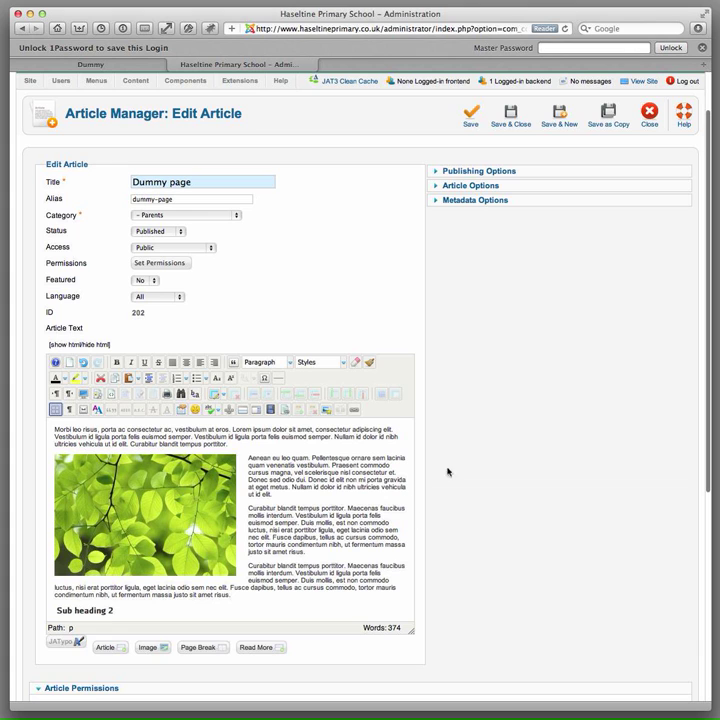
pyautogui.click(471, 114)
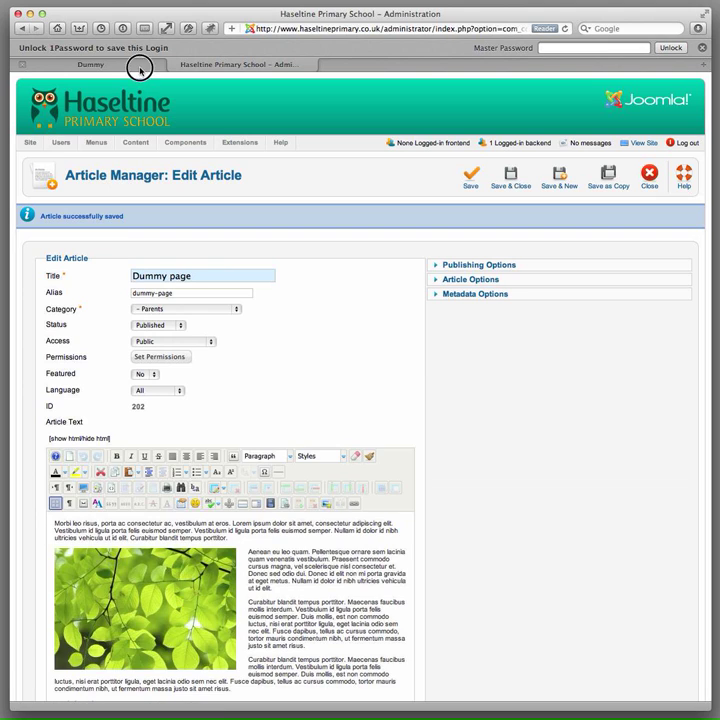
# Reload the live Dummy page to check how the inserted image looks, and return to the article editor.
pyautogui.click(140, 68)
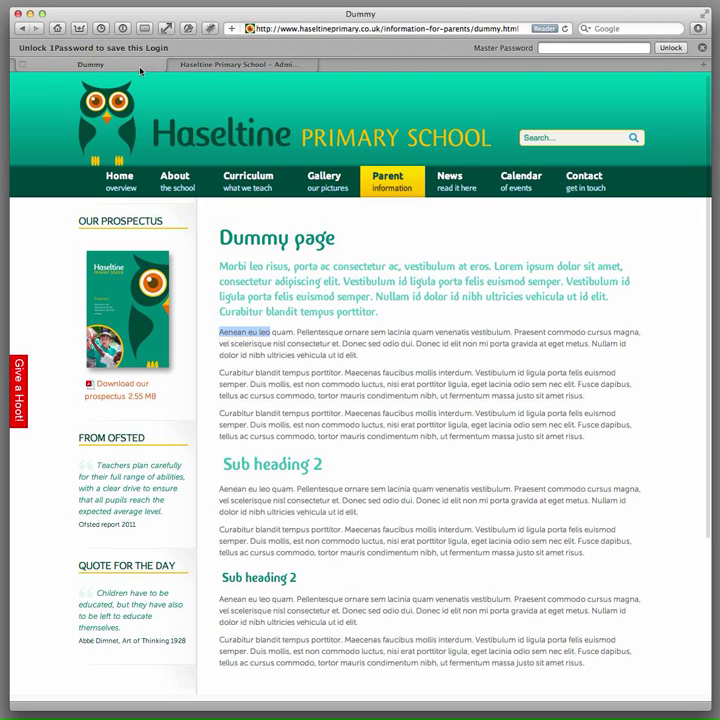
pyautogui.press('super+r')
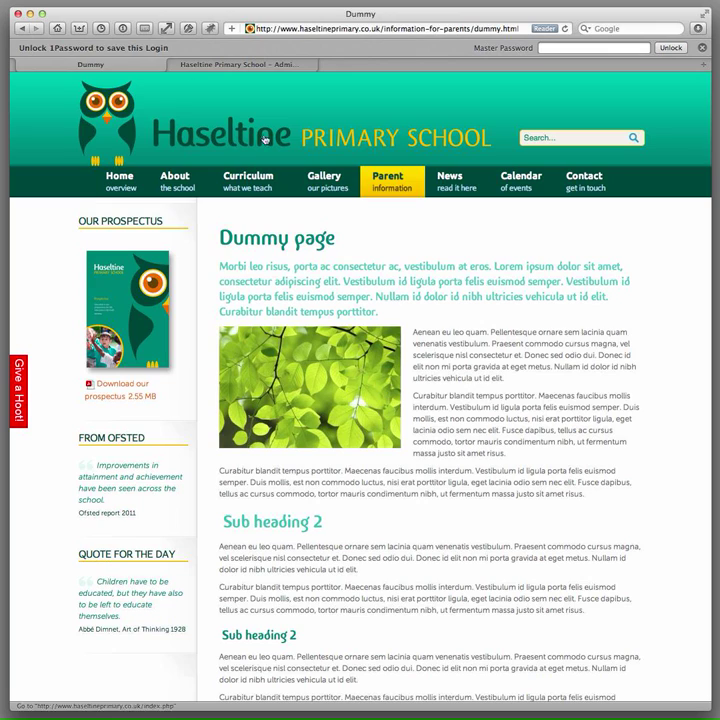
pyautogui.click(185, 64)
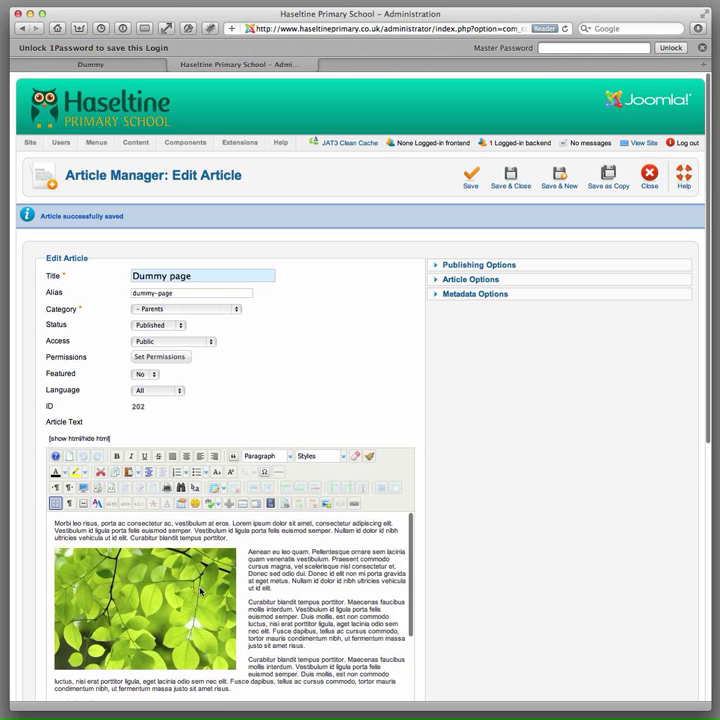
# Delete the inserted leaf image from the article text.
pyautogui.scroll(-10, 390, 590)
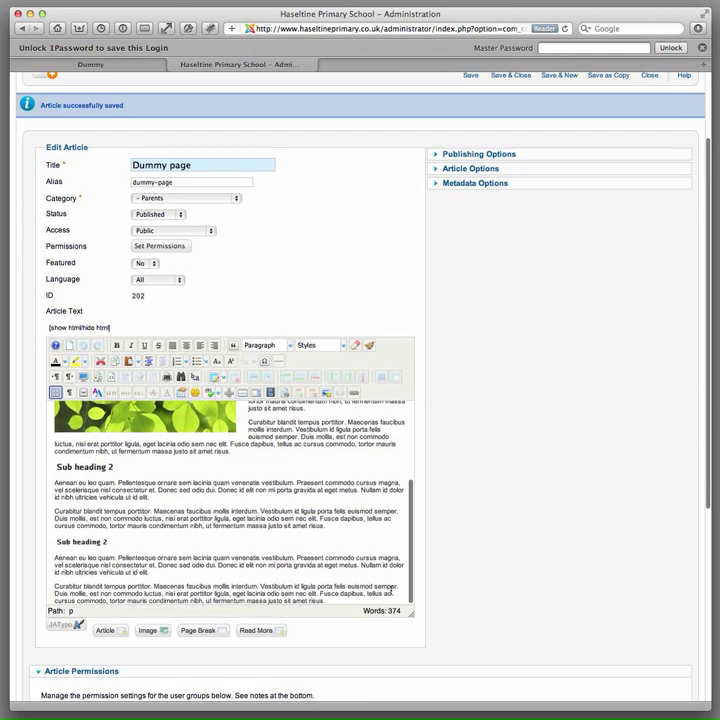
pyautogui.scroll(10, 333, 522)
pyautogui.click(170, 546)
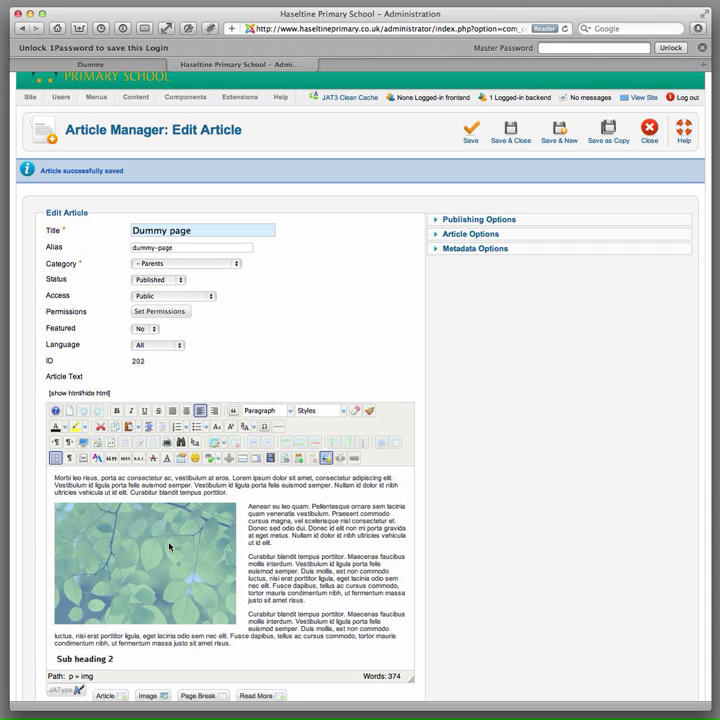
pyautogui.press('Delete')
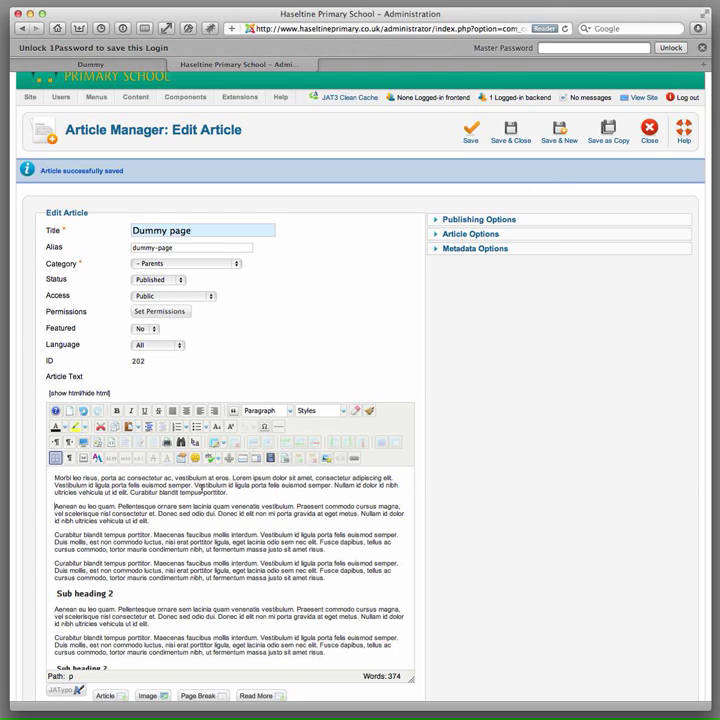
# Start inserting a new image at the same place and set its popup type to JCE MediaBox Popups.
pyautogui.click(322, 458)
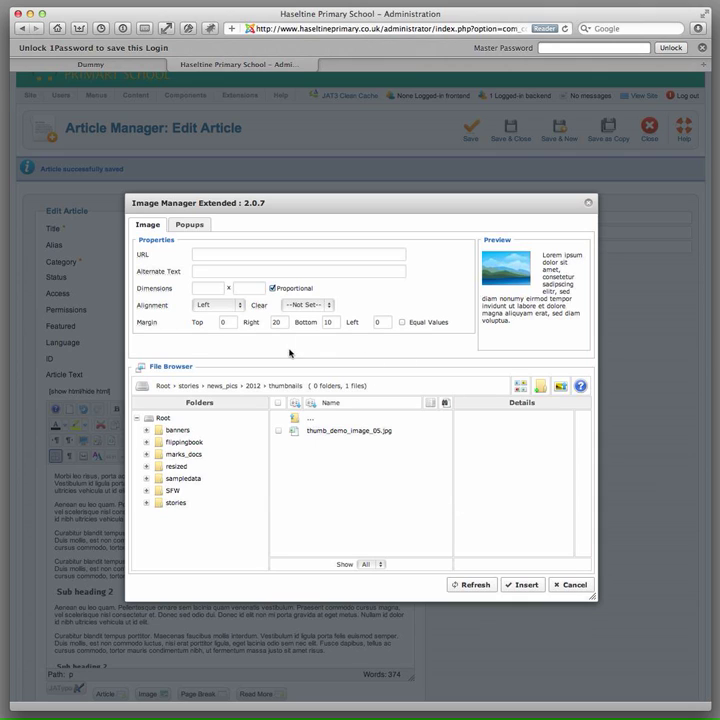
pyautogui.click(179, 227)
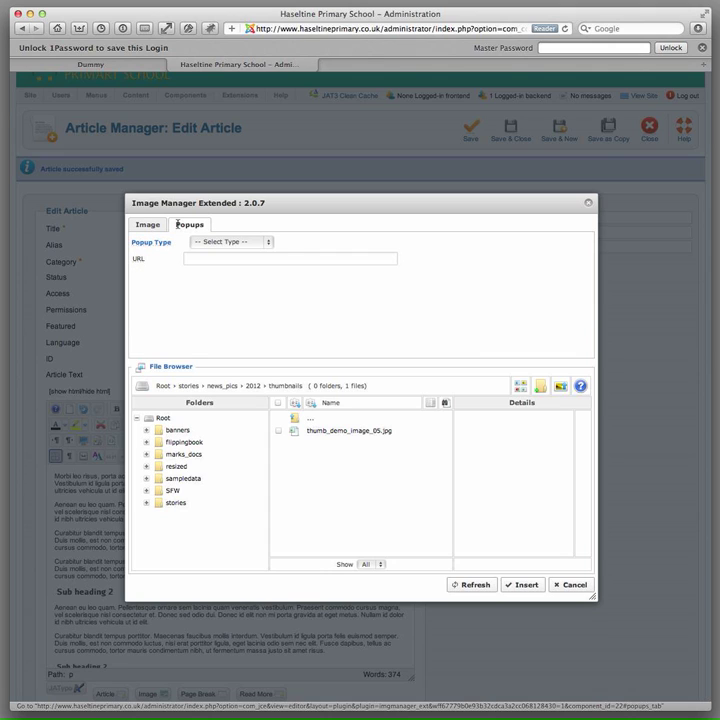
pyautogui.click(204, 242)
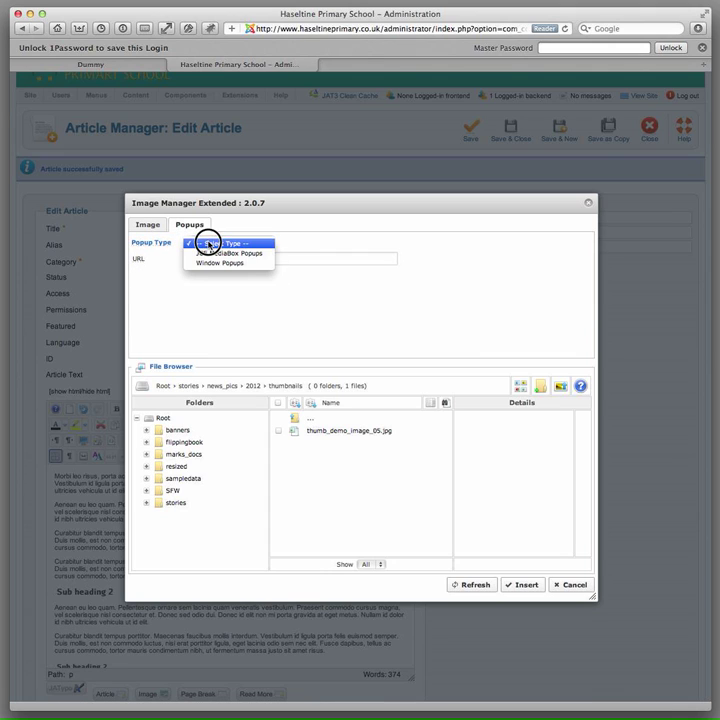
pyautogui.click(210, 252)
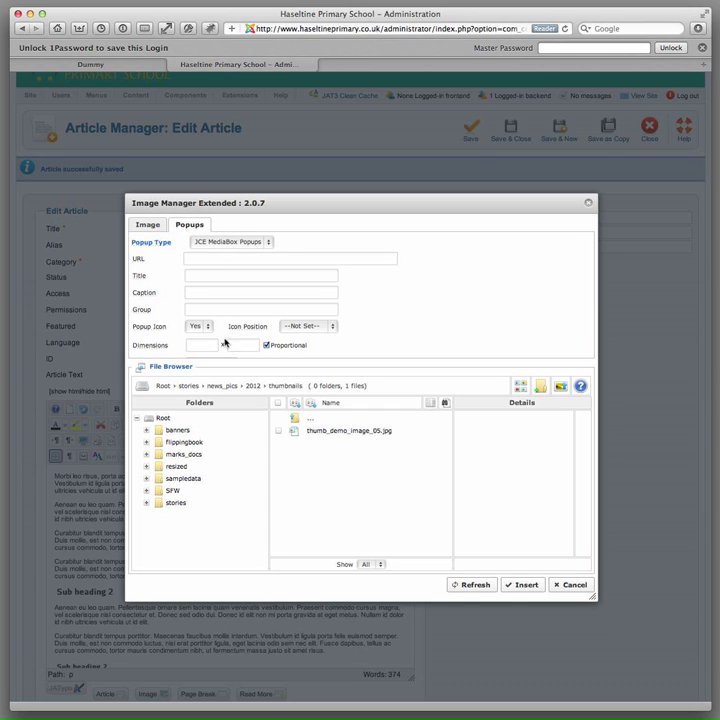
# Choose demo_image_05.jpg from stories/news_pics/2012 as the popup image and use its associated thumbnail for the popup link.
pyautogui.click(182, 508)
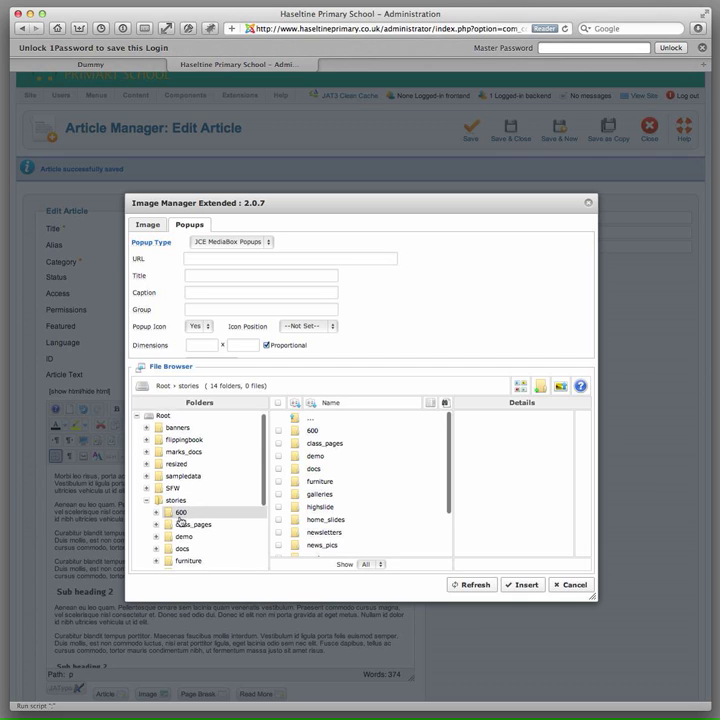
pyautogui.scroll(-3, 180, 521)
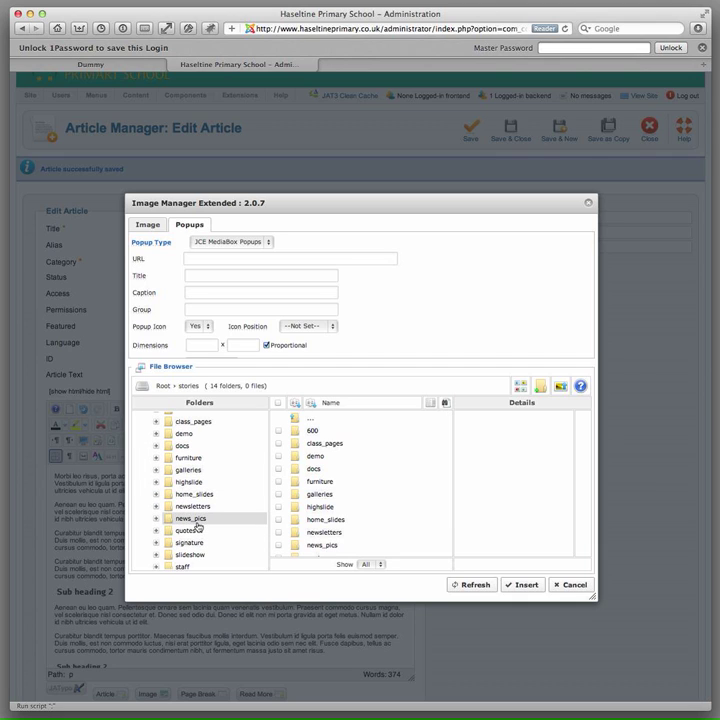
pyautogui.click(197, 522)
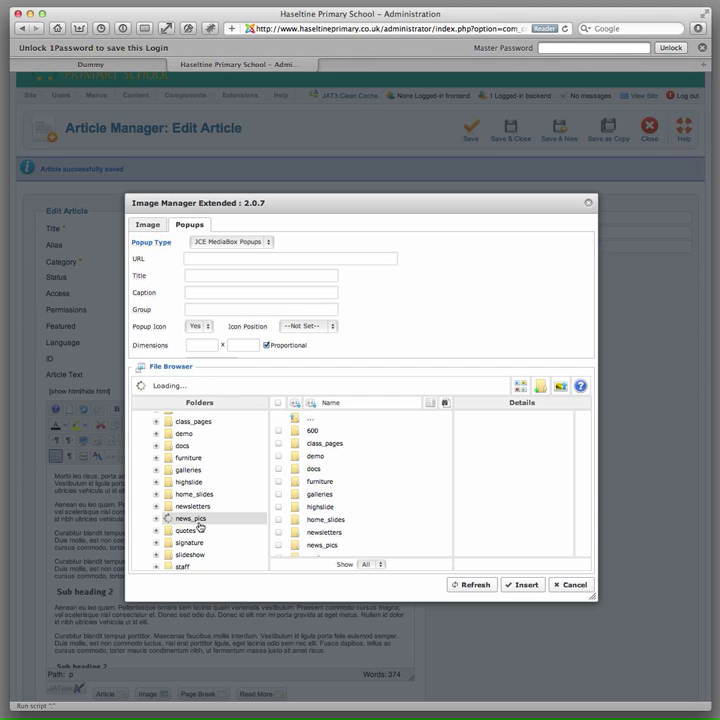
pyautogui.click(197, 543)
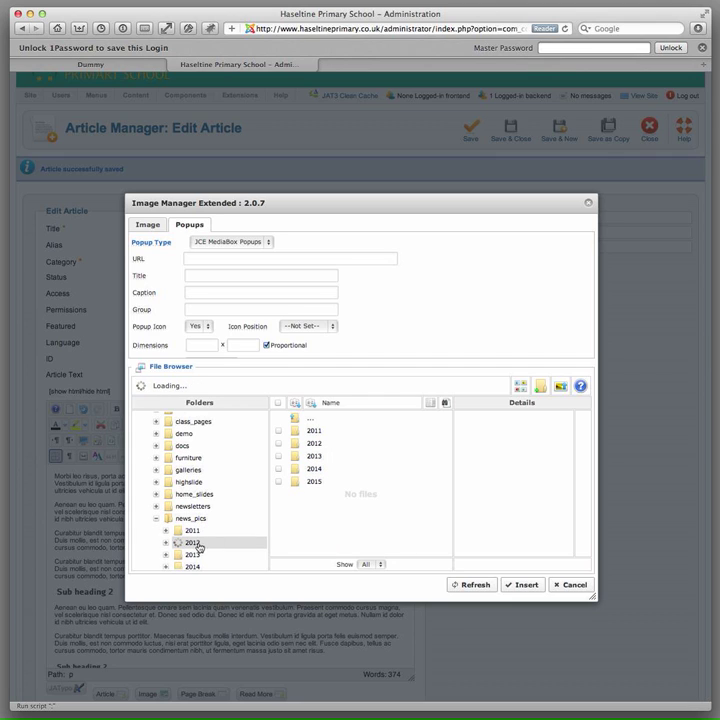
pyautogui.click(316, 443)
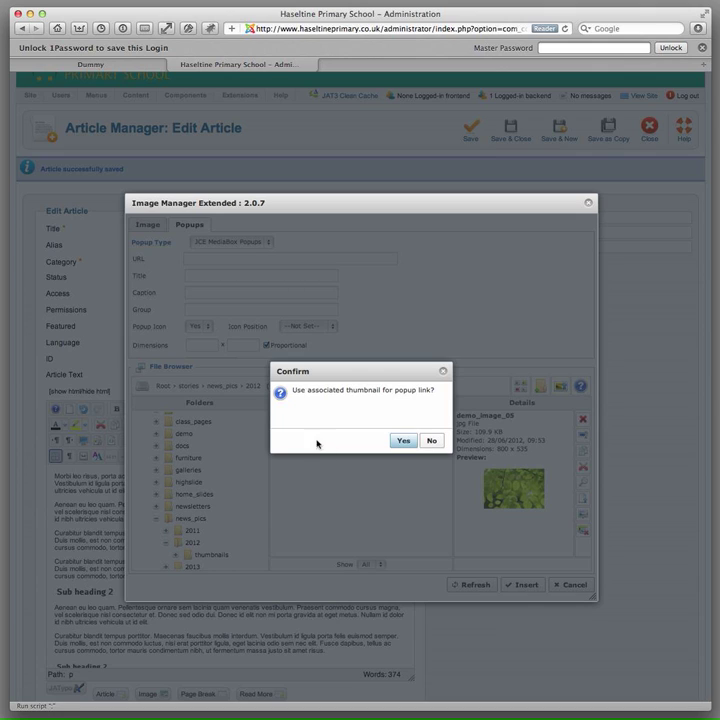
pyautogui.moveTo(322, 390); pyautogui.dragTo(431, 418)
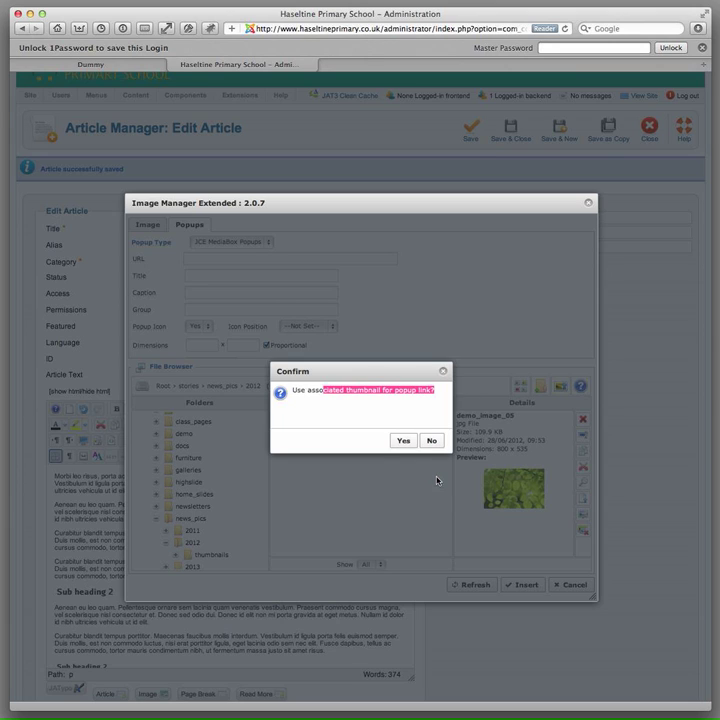
pyautogui.click(415, 425)
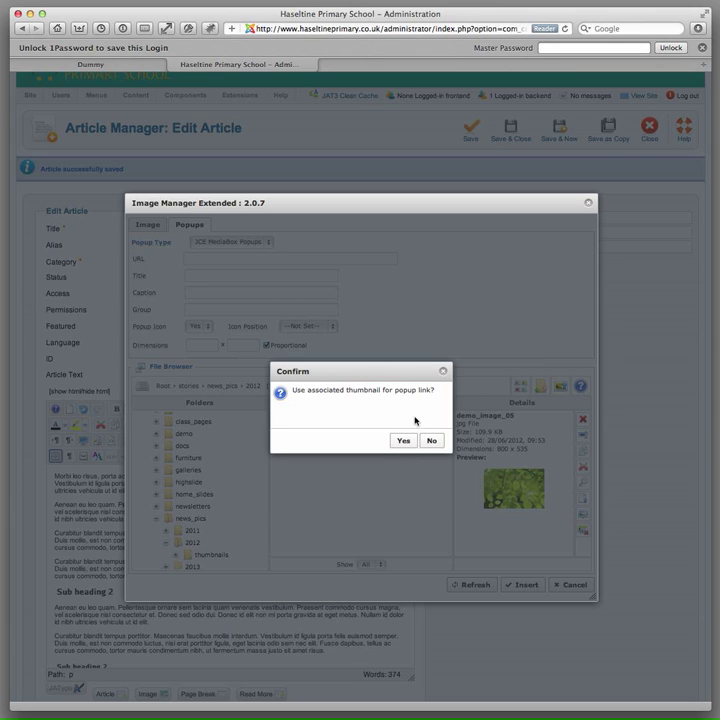
pyautogui.moveTo(436, 390); pyautogui.dragTo(292, 391)
pyautogui.click(349, 428)
pyautogui.click(401, 441)
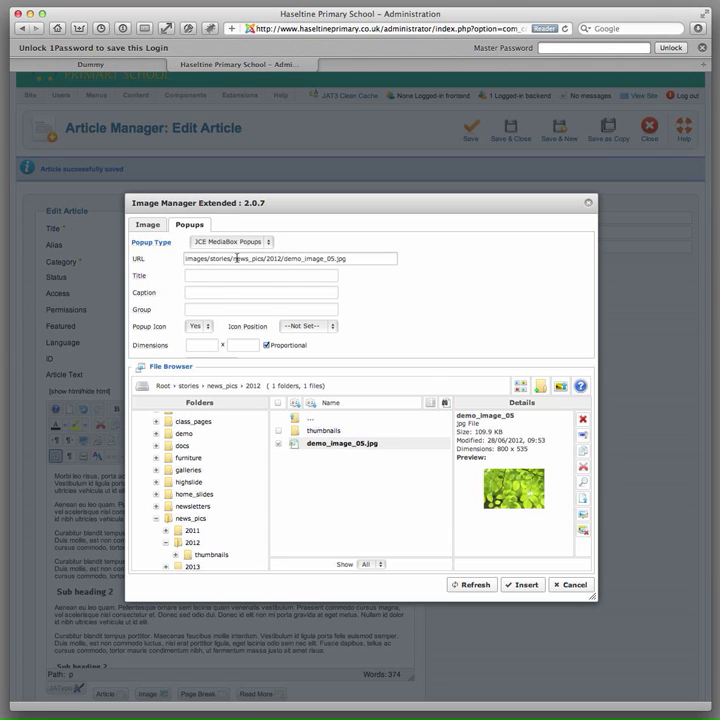
# Check the popup URL, and give the popup the title "Click for larger image" and the caption "Beech tree leaves".
pyautogui.moveTo(137, 258)
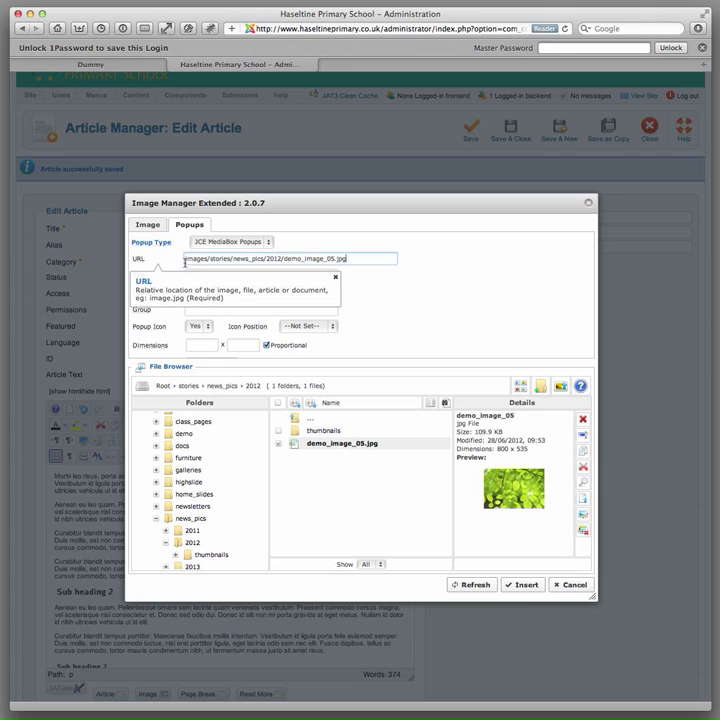
pyautogui.moveTo(184, 259); pyautogui.dragTo(381, 260)
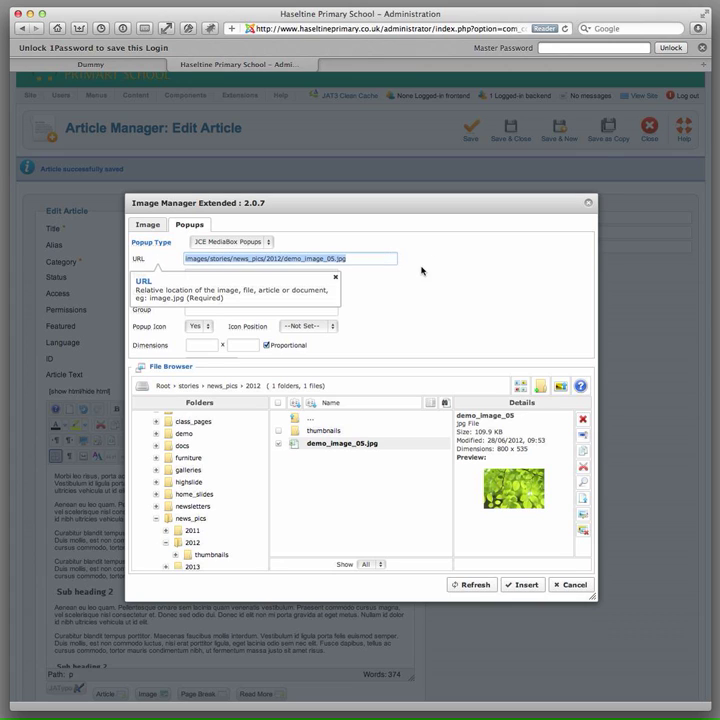
pyautogui.click(421, 268)
pyautogui.click(335, 277)
pyautogui.click(202, 273)
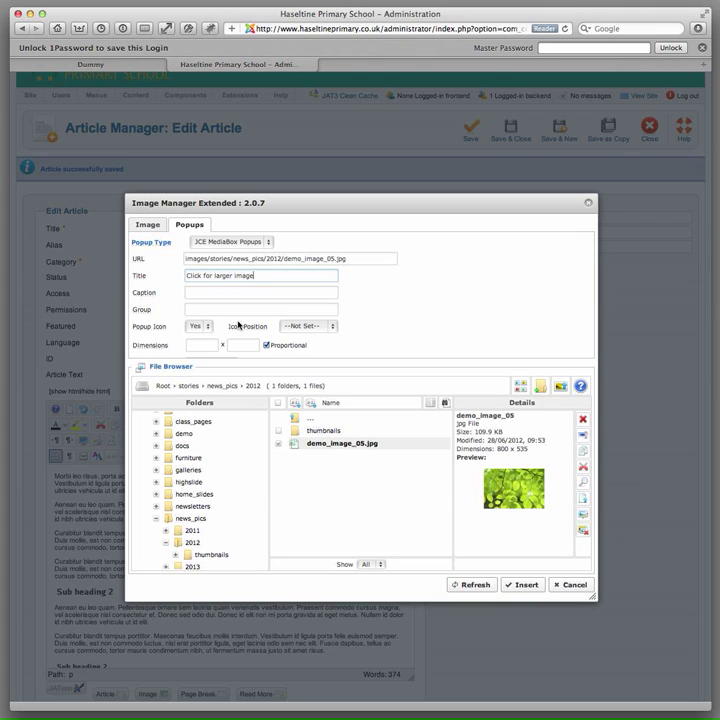
pyautogui.click(236, 294)
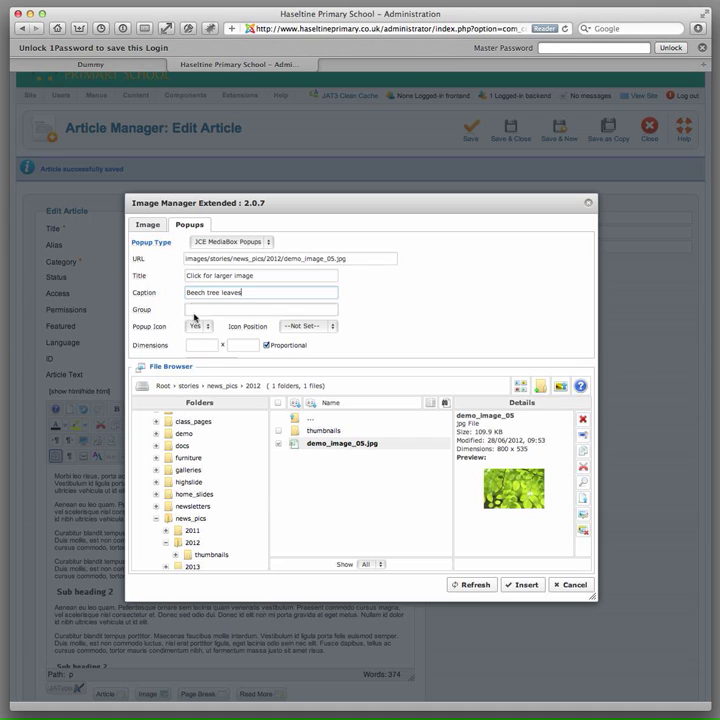
# Set the popup icon position to Bottom Right.
pyautogui.moveTo(182, 316)
pyautogui.scroll(-1, 196, 329)
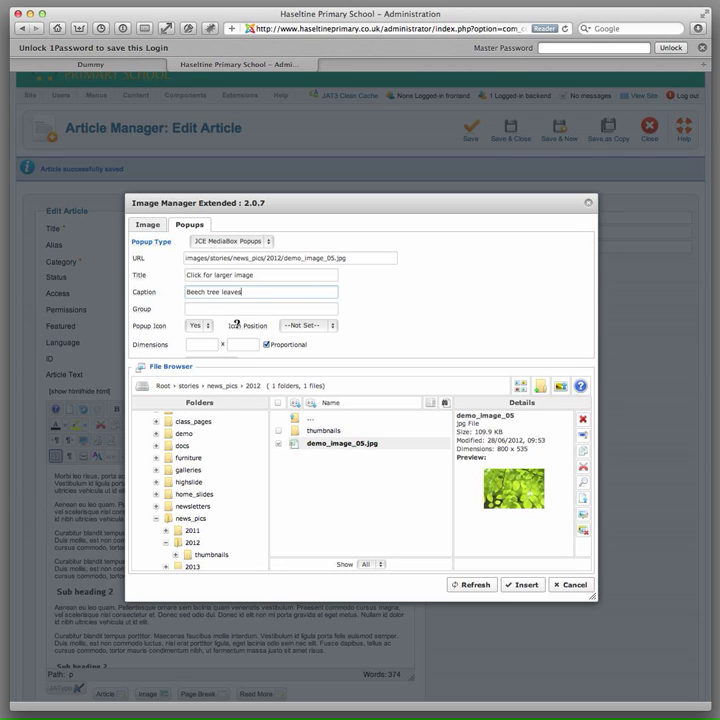
pyautogui.click(290, 326)
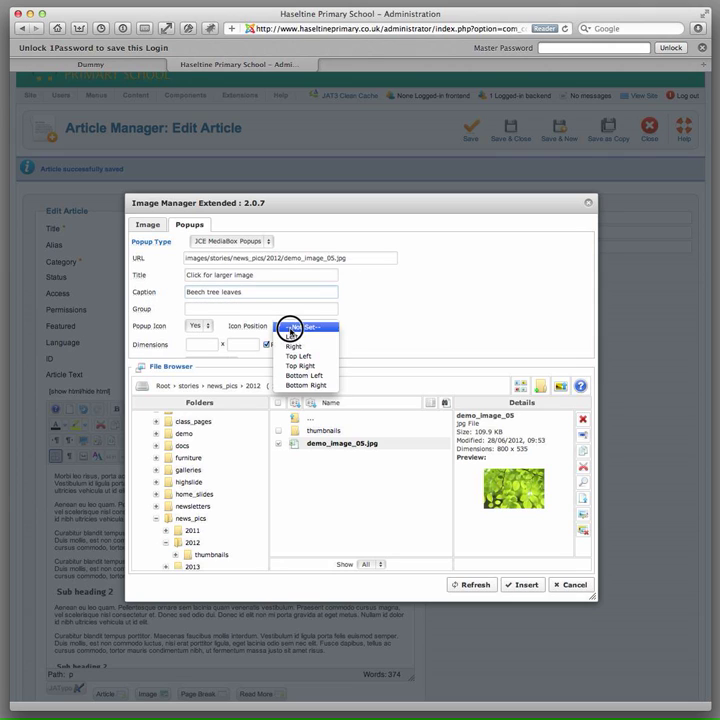
pyautogui.click(293, 386)
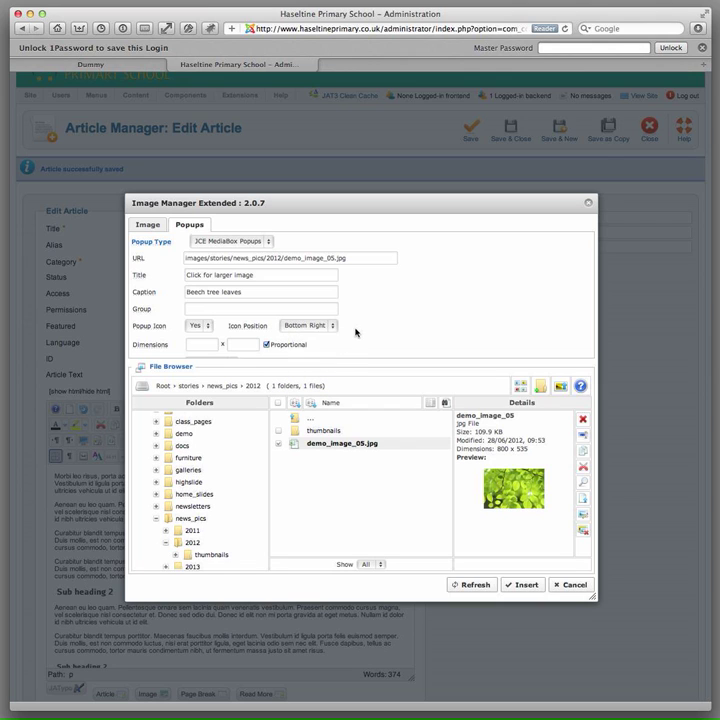
# Check the remaining popup options, insert the popup-linked thumbnail into the article, and save the article.
pyautogui.scroll(-2, 356, 332)
pyautogui.scroll(-3, 356, 332)
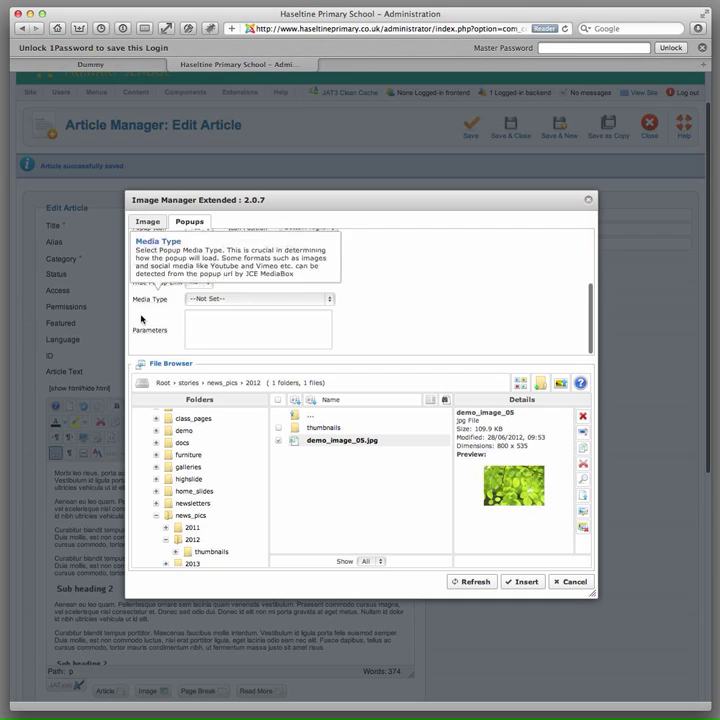
pyautogui.click(513, 584)
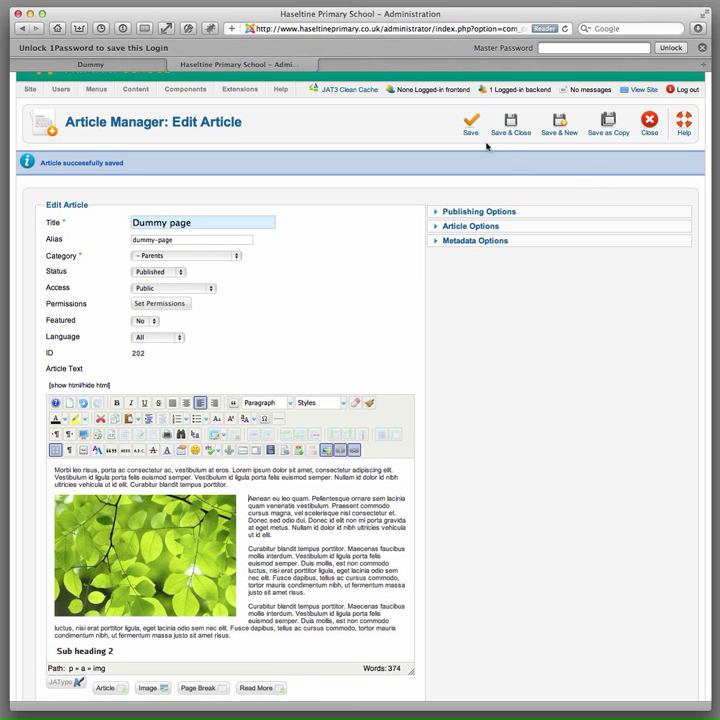
pyautogui.click(460, 126)
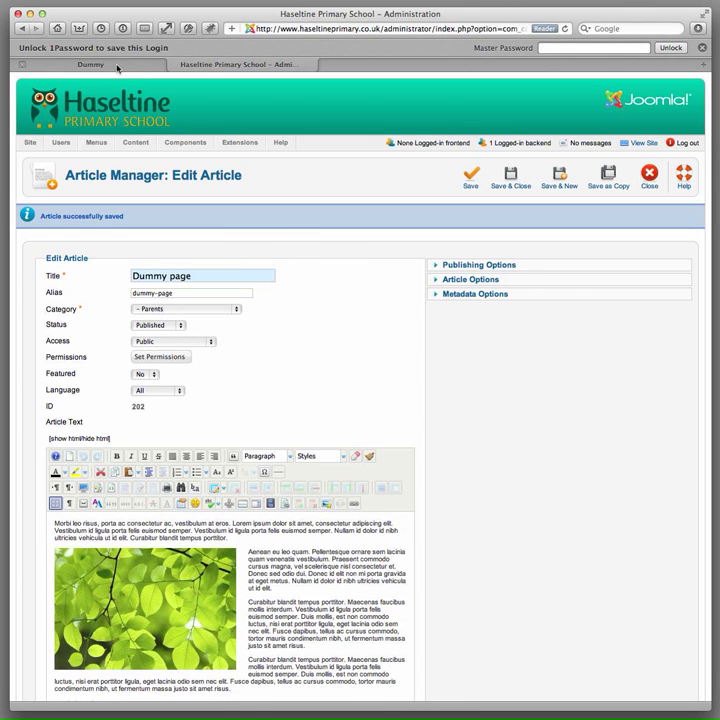
# Reload the live Dummy page and examine the thumbnail and its popup icon up close.
pyautogui.click(117, 66)
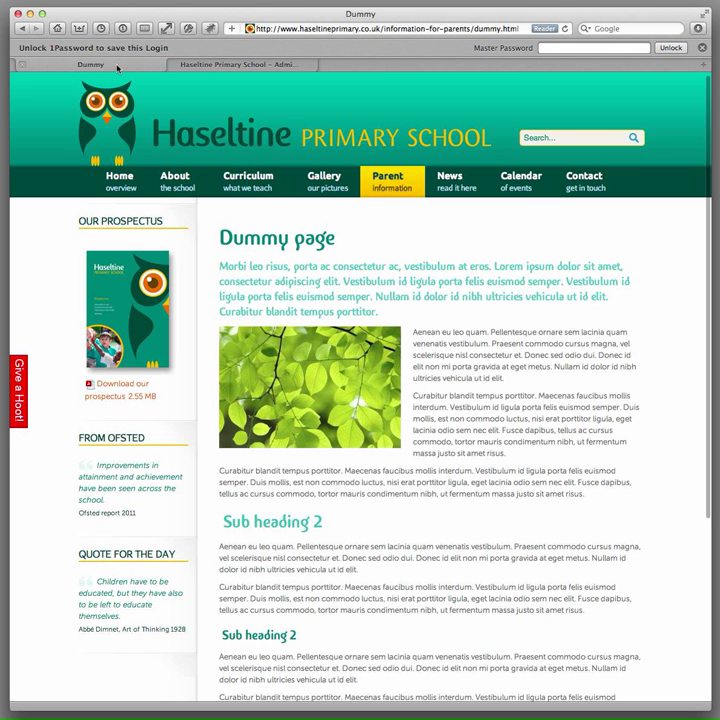
pyautogui.press('super+r')
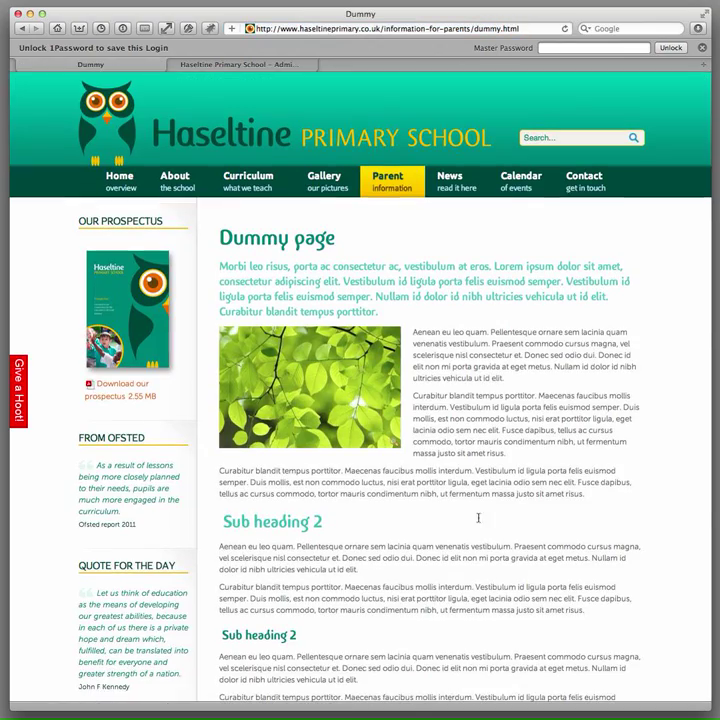
pyautogui.scroll(5, 399, 452)
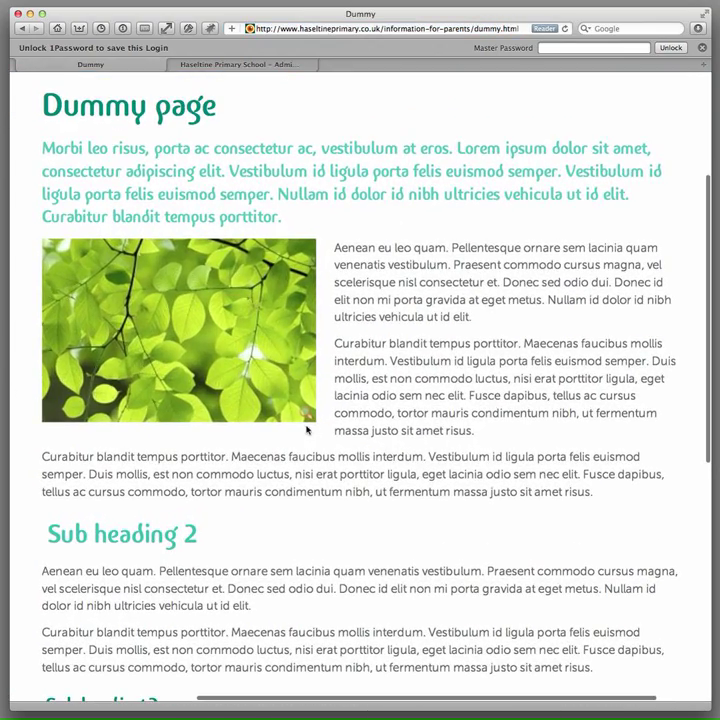
pyautogui.scroll(-5, 309, 431)
pyautogui.scroll(5, 357, 428)
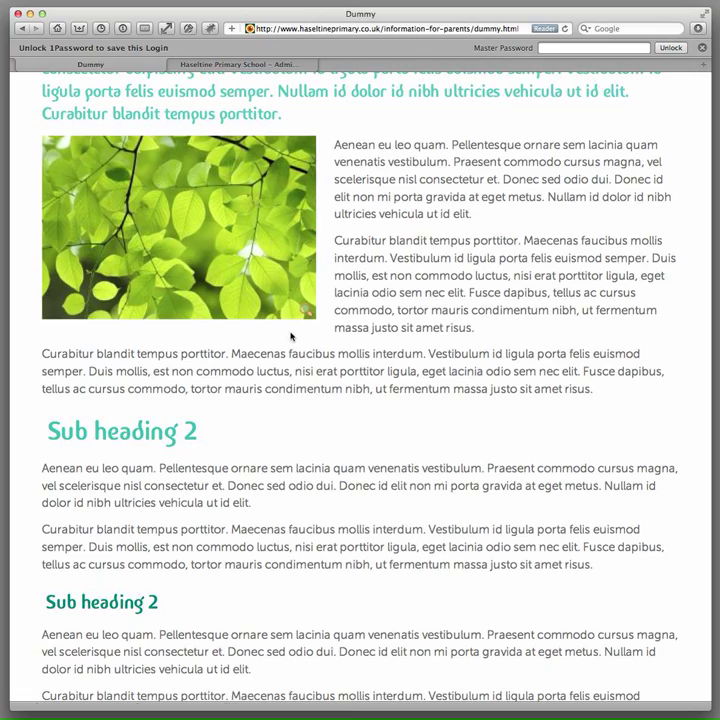
pyautogui.scroll(3, 291, 336)
pyautogui.scroll(-3, 424, 514)
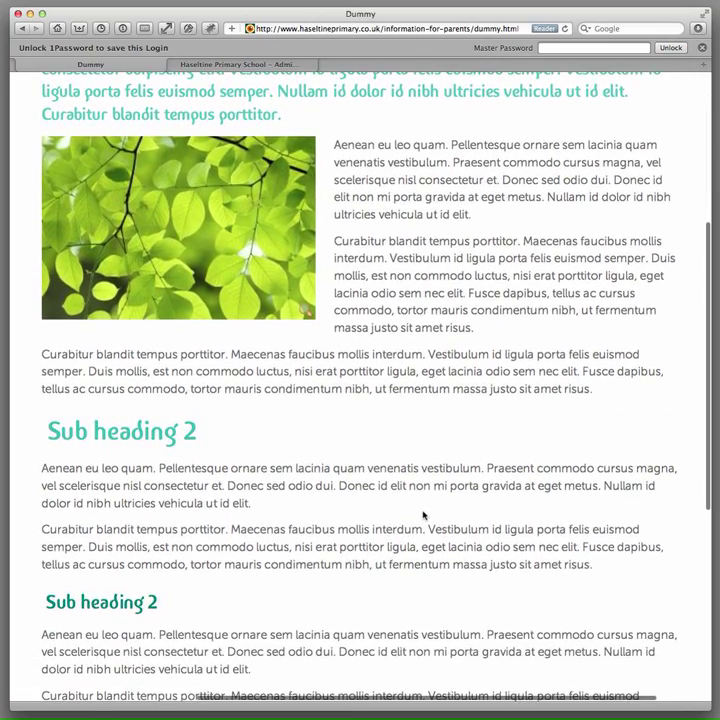
pyautogui.press('super+0')
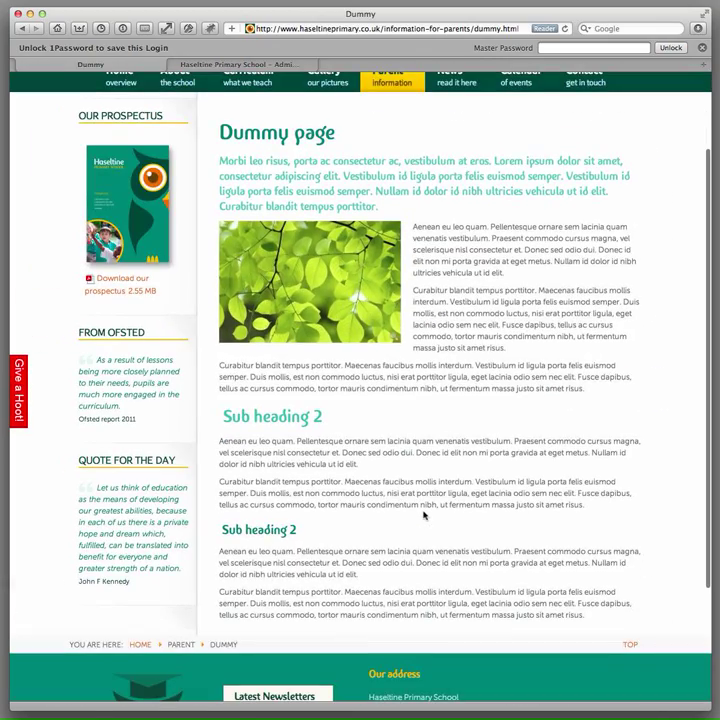
# Test the thumbnail's popup on the live page, highlight its title and caption under the larger image, and close the popup.
pyautogui.click(352, 277)
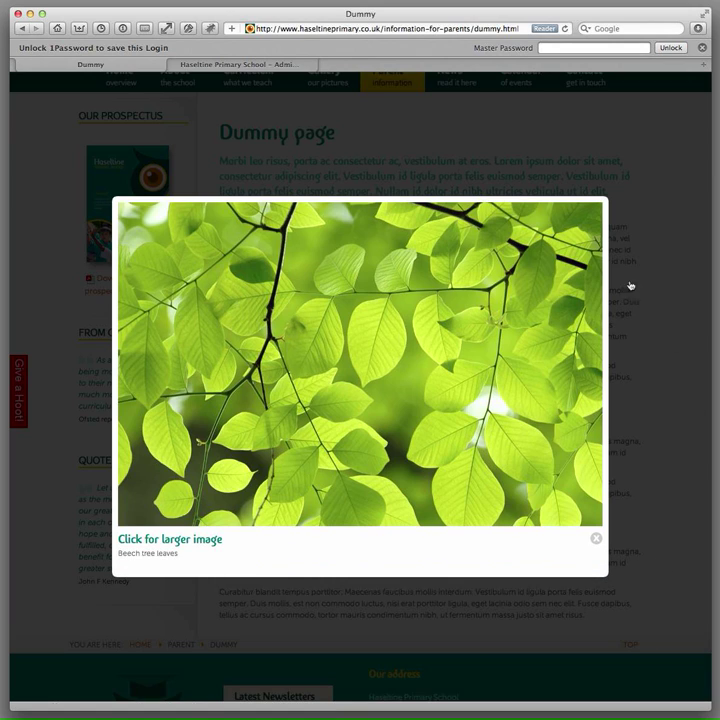
pyautogui.click(651, 376)
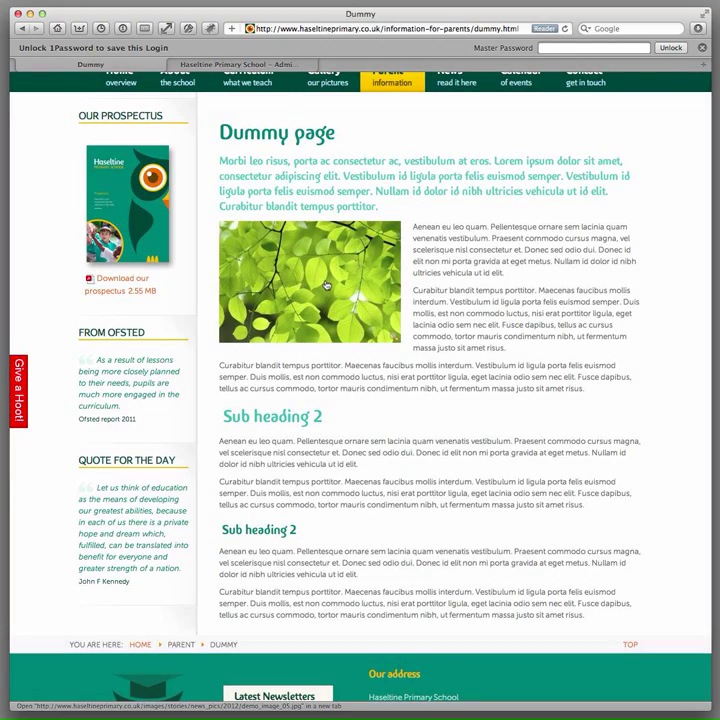
pyautogui.click(344, 292)
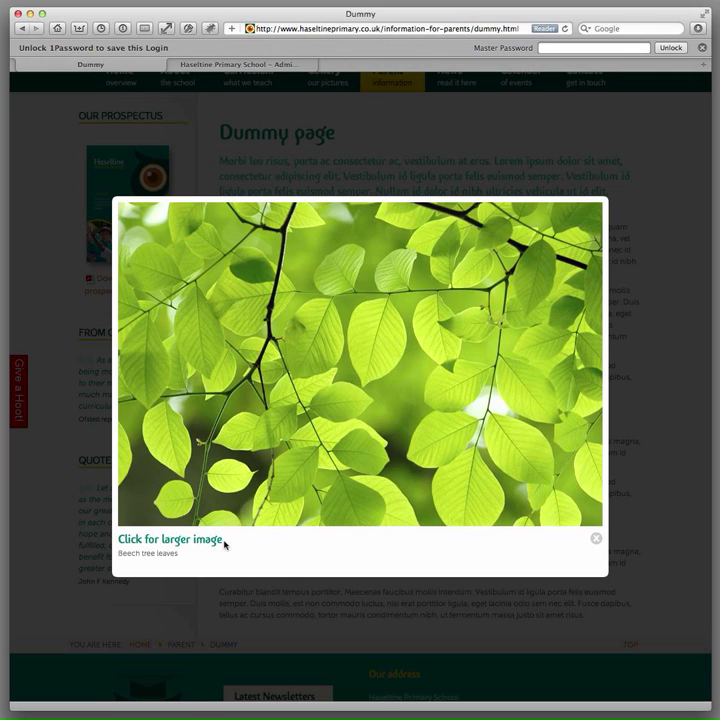
pyautogui.moveTo(188, 551); pyautogui.dragTo(116, 545)
pyautogui.moveTo(230, 541); pyautogui.dragTo(119, 543)
pyautogui.click(234, 545)
pyautogui.moveTo(182, 553); pyautogui.dragTo(110, 554)
pyautogui.click(222, 540)
pyautogui.moveTo(222, 540); pyautogui.dragTo(116, 540)
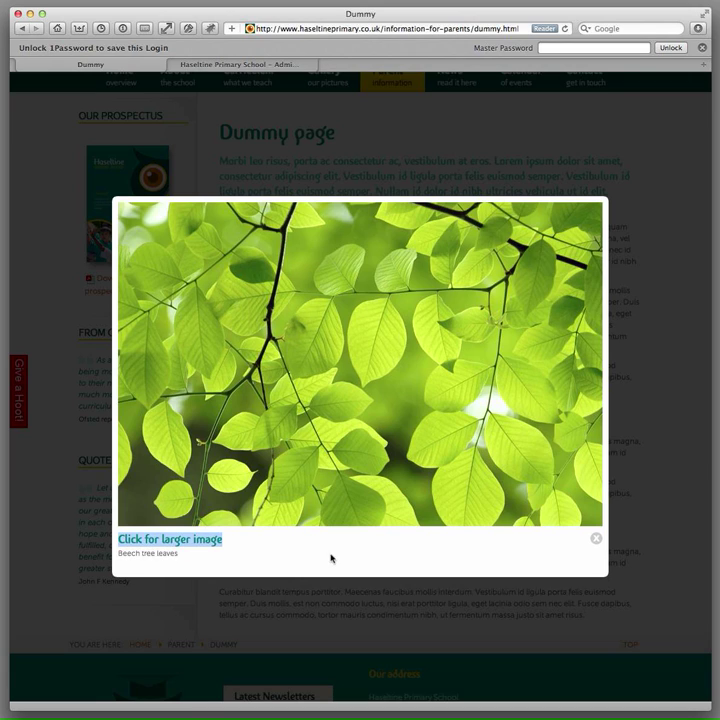
pyautogui.click(596, 539)
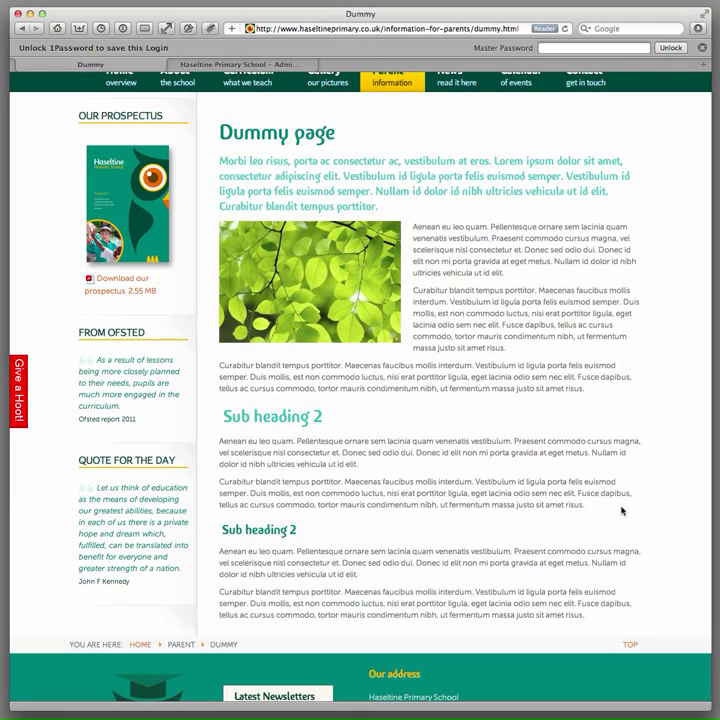